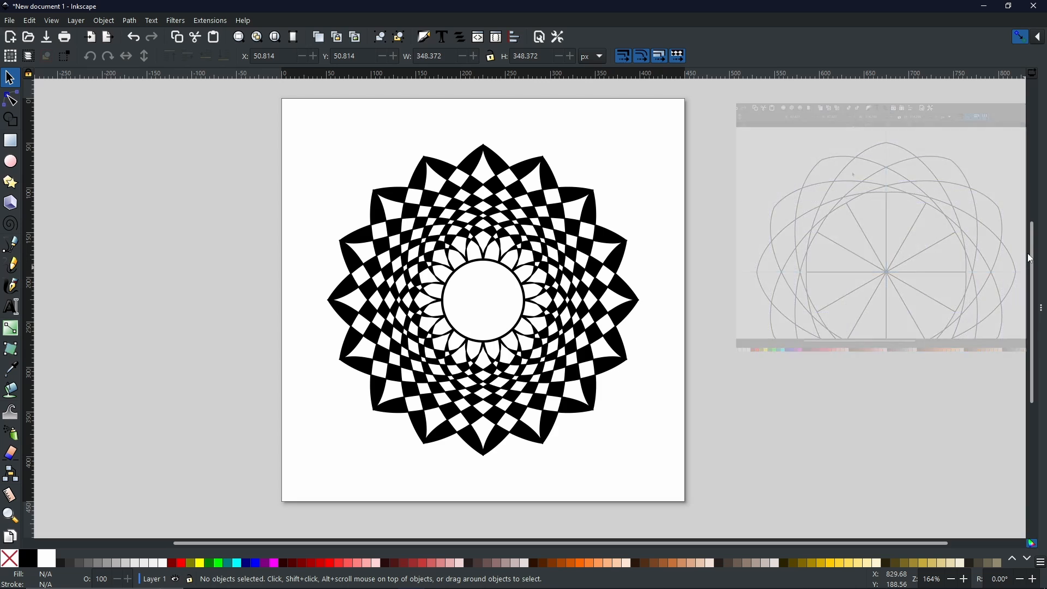
# Select the whole mandala and inspect the settings of its Rotate copies path effect.
pyautogui.hotkey('ctrl', 'a')
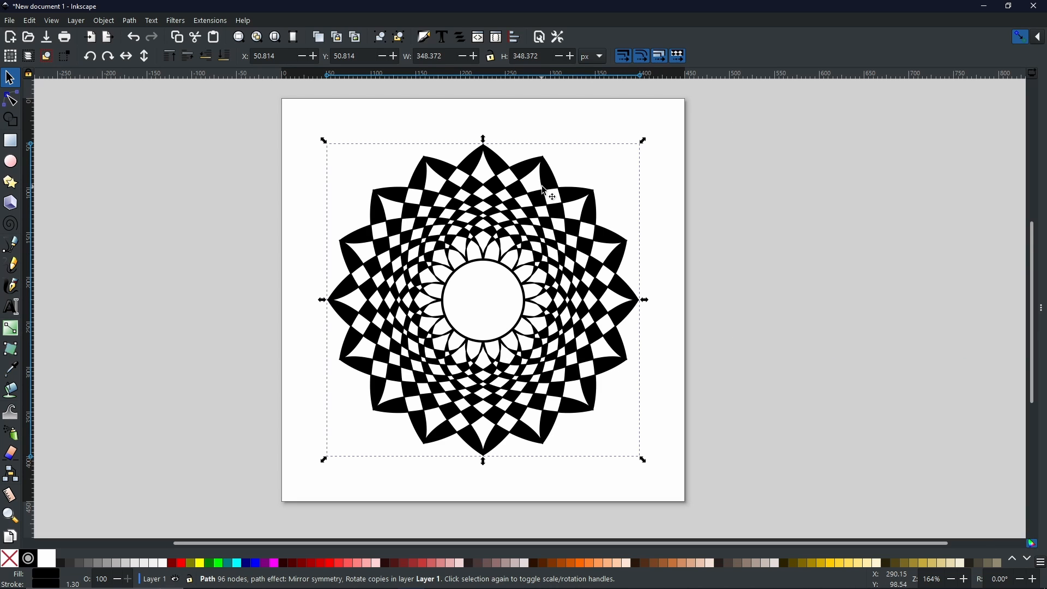
pyautogui.click(1040, 305)
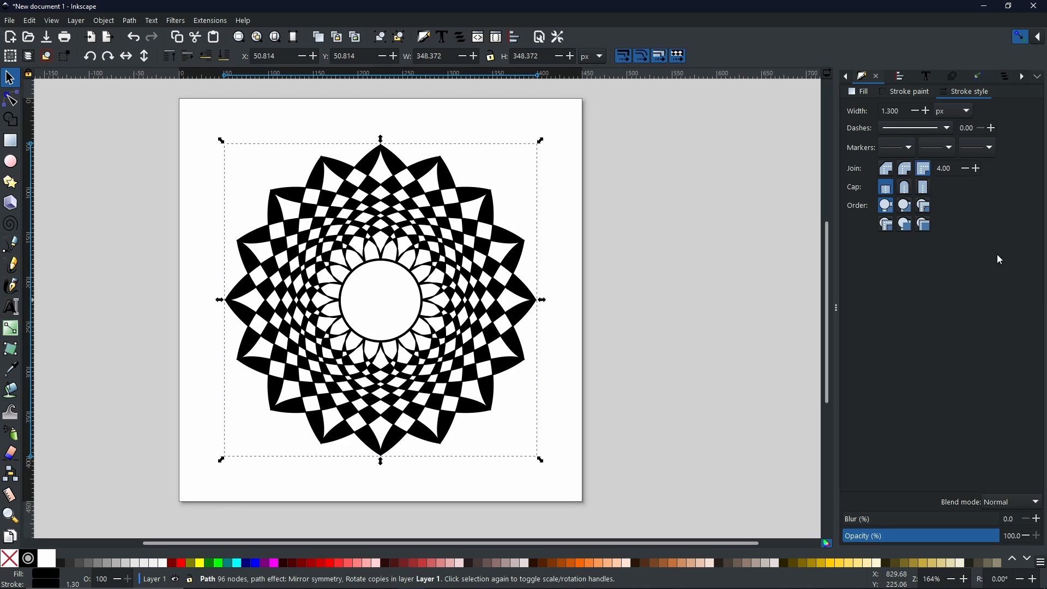
pyautogui.click(981, 78)
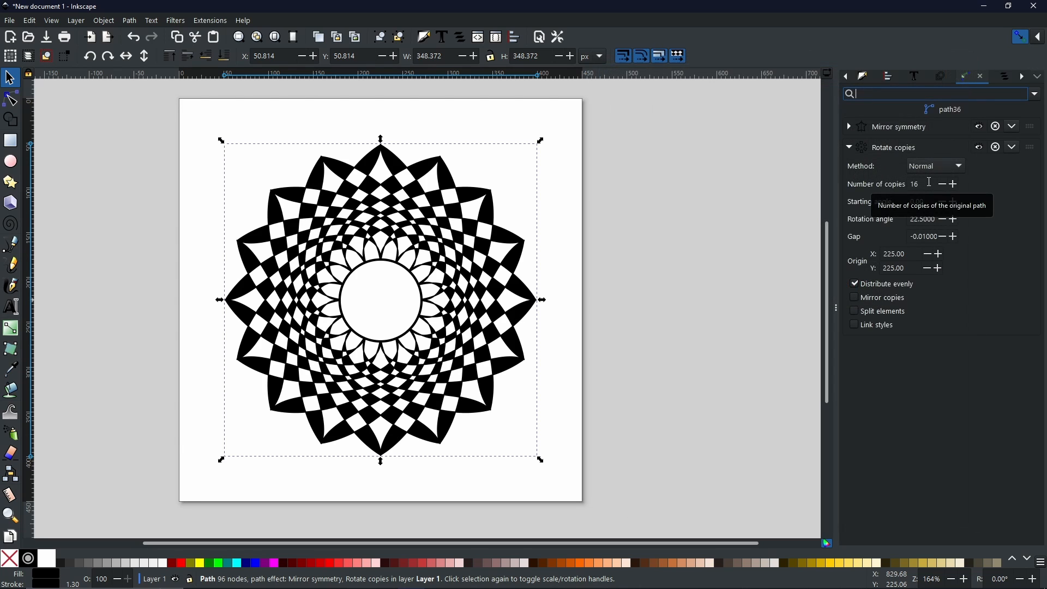
# Reshape the mandala by moving its node on the inner ring to about 160, 164 px and pulling its topmost node down and outward.
pyautogui.click(10, 99)
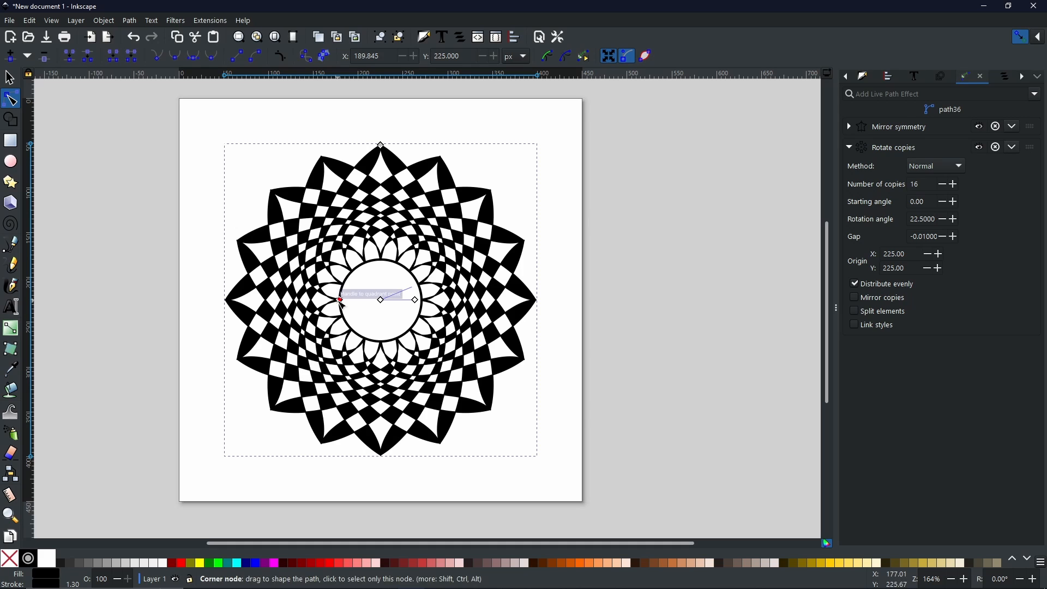
pyautogui.moveTo(340, 299); pyautogui.dragTo(323, 246)
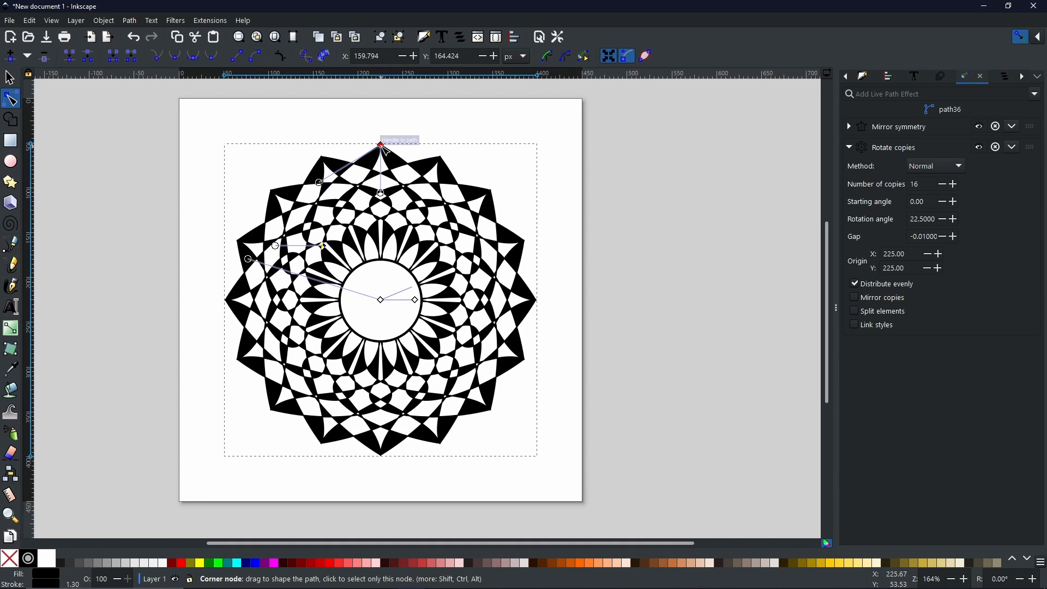
pyautogui.moveTo(382, 145); pyautogui.dragTo(240, 315)
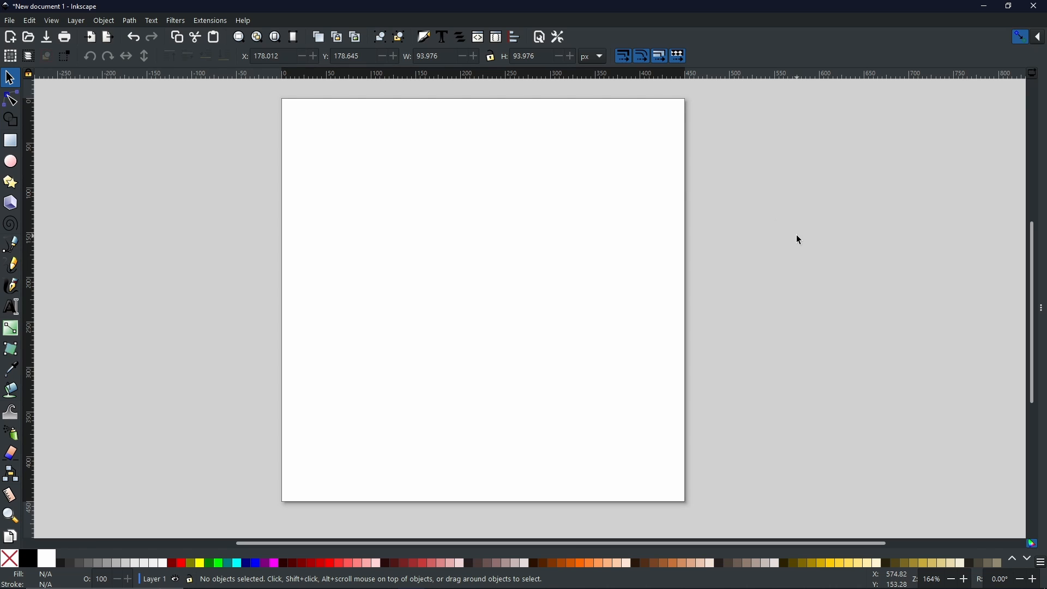
# Check the page dimensions and units in the document properties.
pyautogui.click(12, 21)
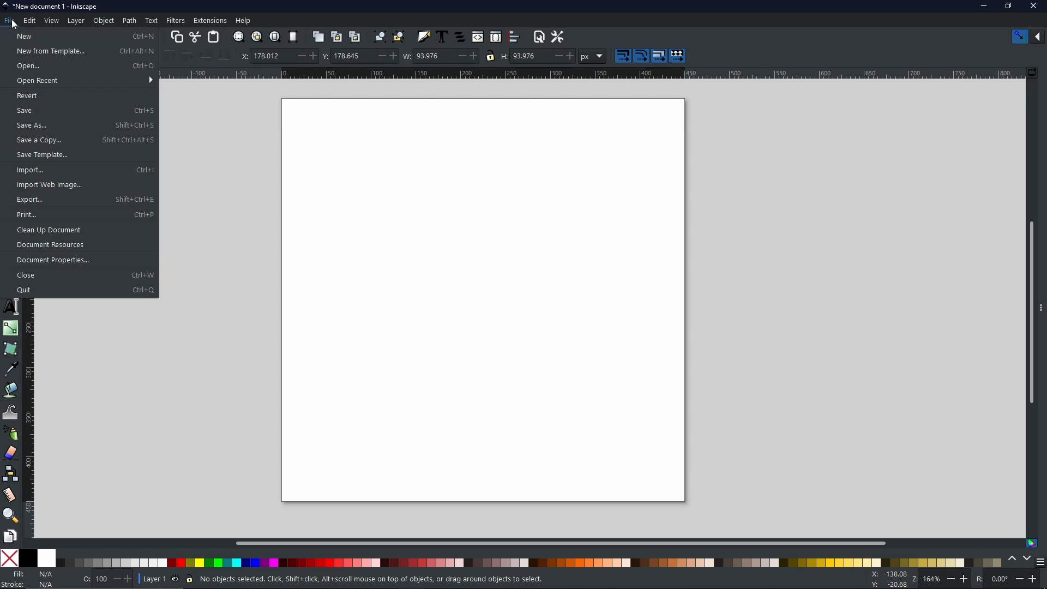
pyautogui.click(58, 259)
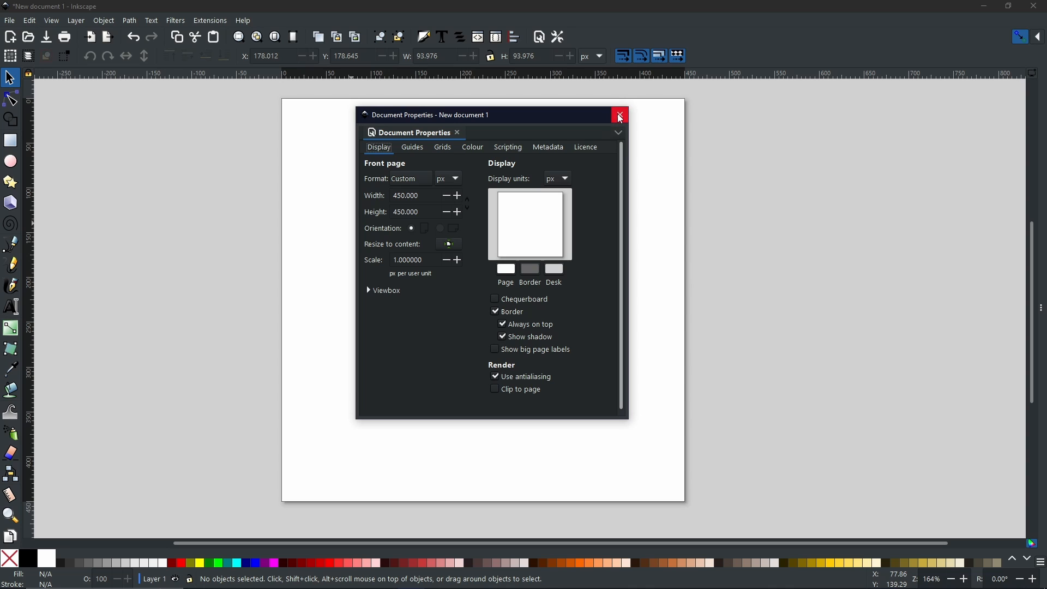
pyautogui.click(621, 116)
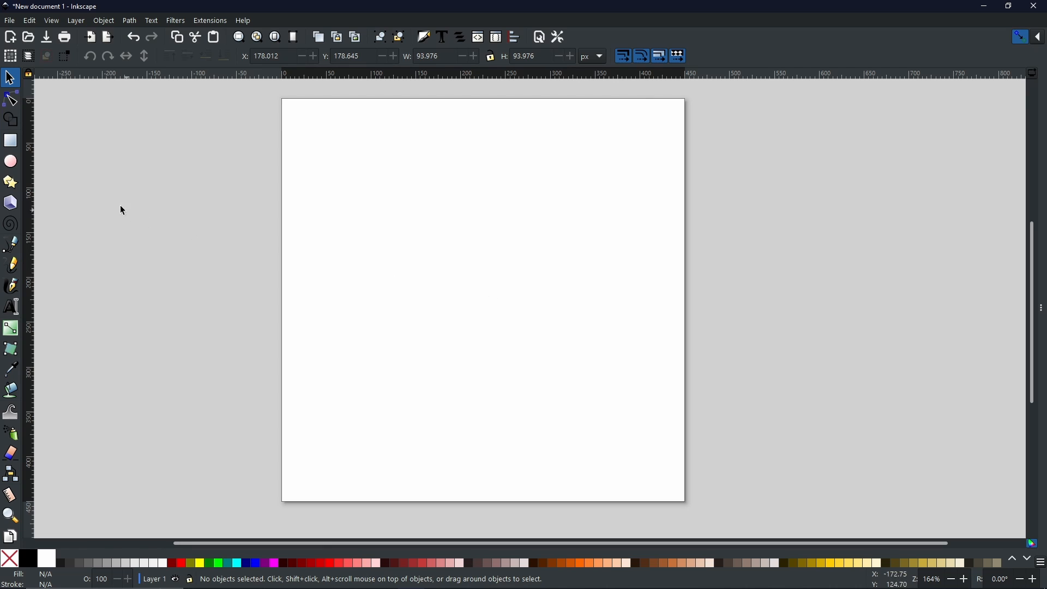
# Draw a filled perfect circle with a radius of about 38 px near the middle of the page.
pyautogui.click(11, 162)
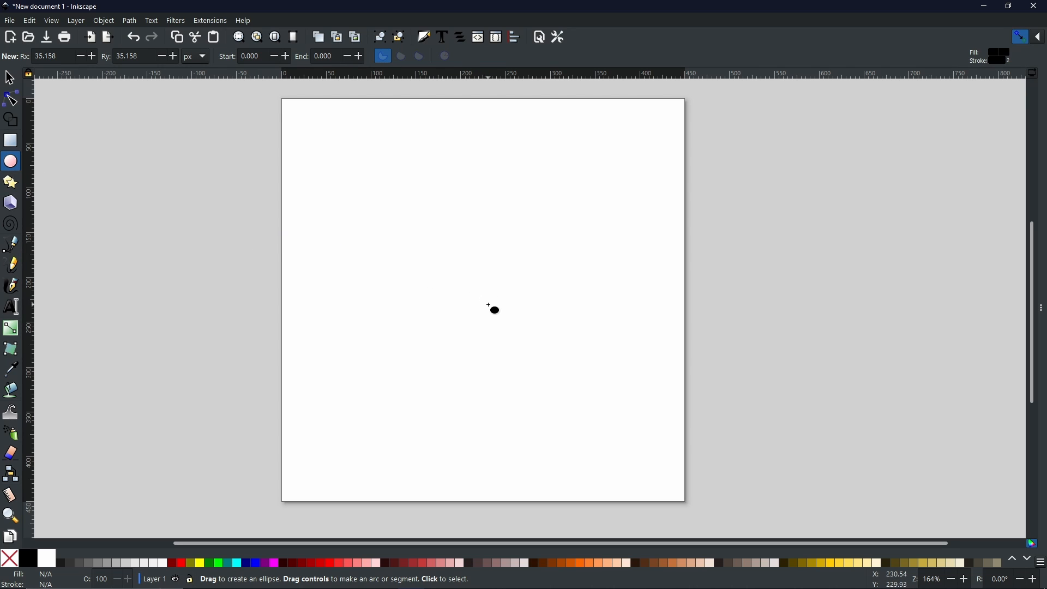
pyautogui.press('ctrl')
pyautogui.moveTo(486, 289); pyautogui.dragTo(527, 323)
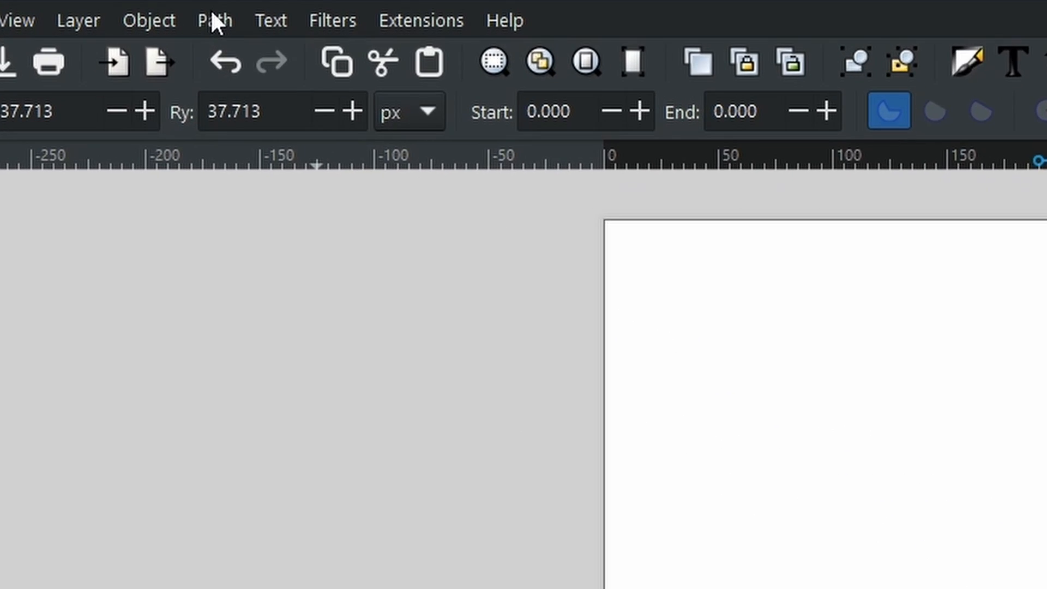
# Open the path effects settings, and centre the circle horizontally and vertically relative to the page.
pyautogui.click(129, 20)
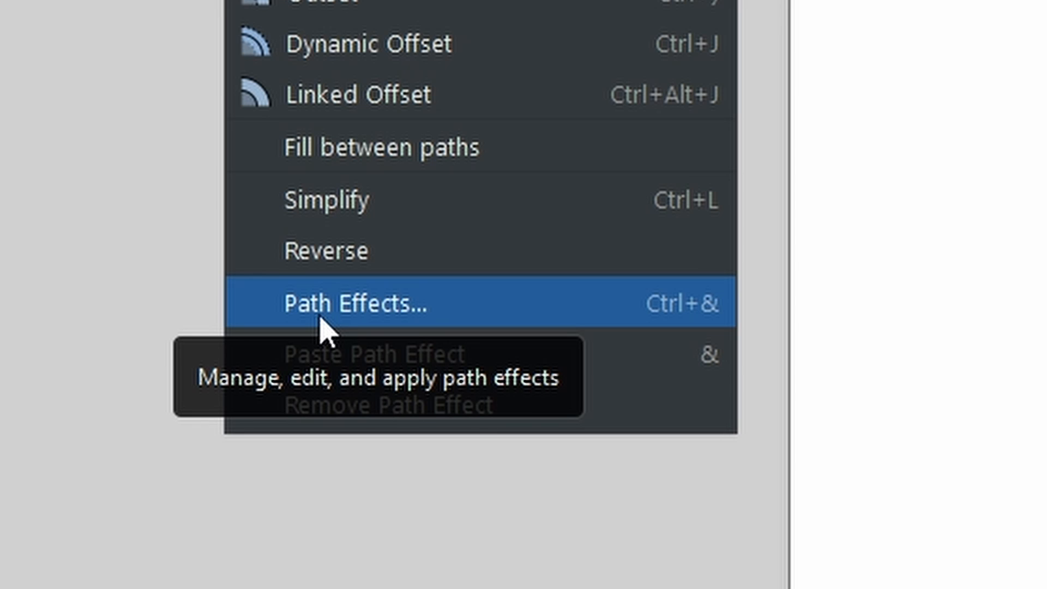
pyautogui.click(321, 319)
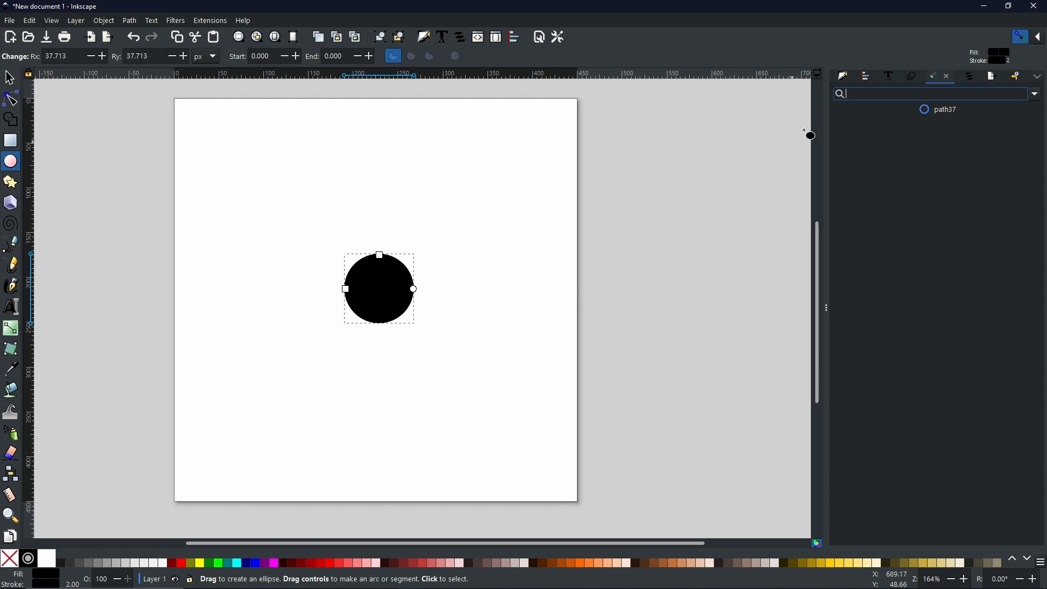
pyautogui.click(867, 78)
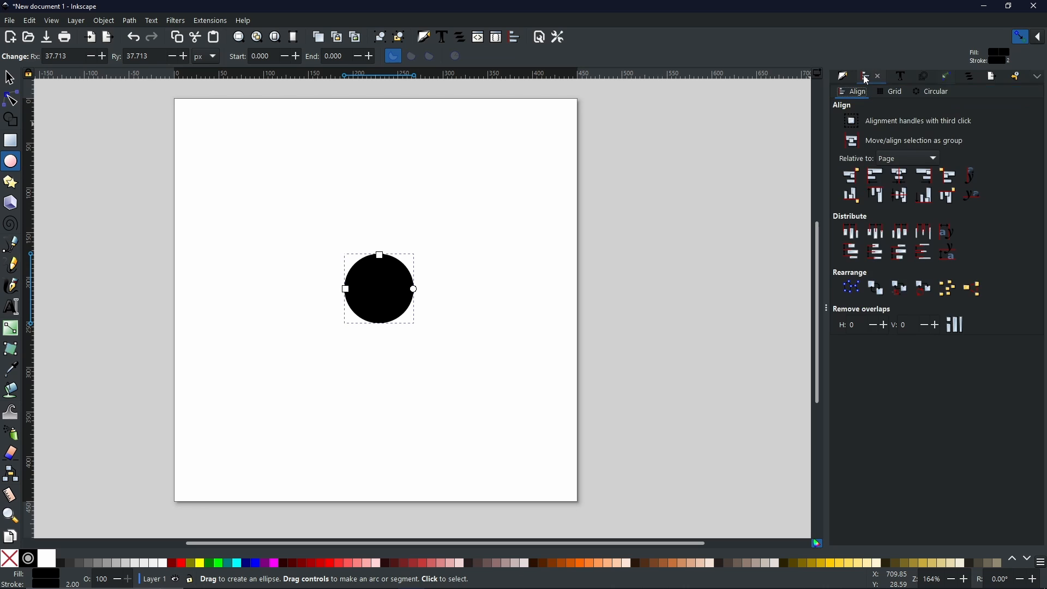
pyautogui.click(897, 157)
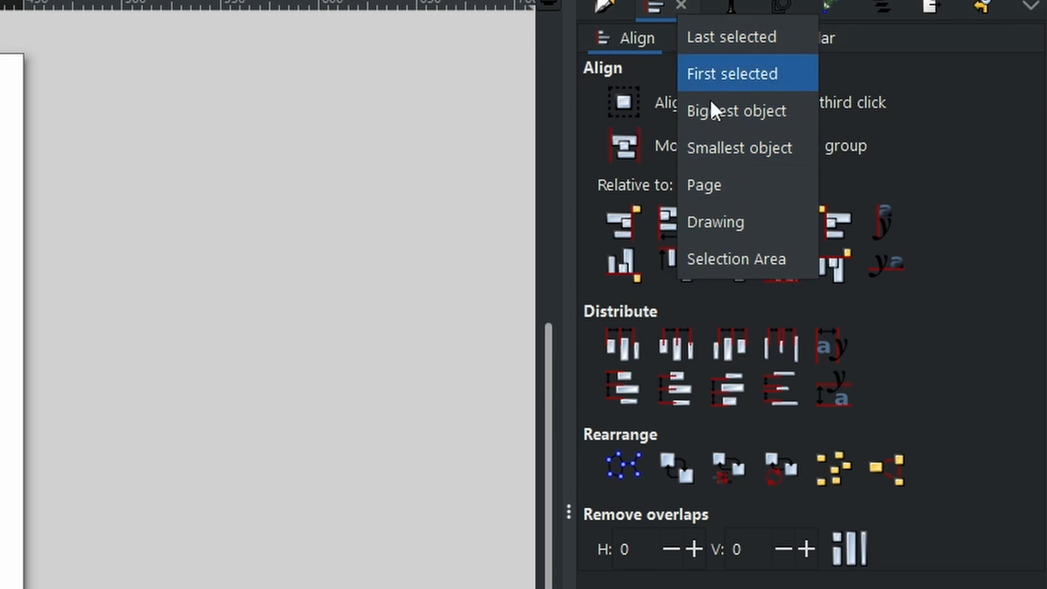
pyautogui.click(710, 184)
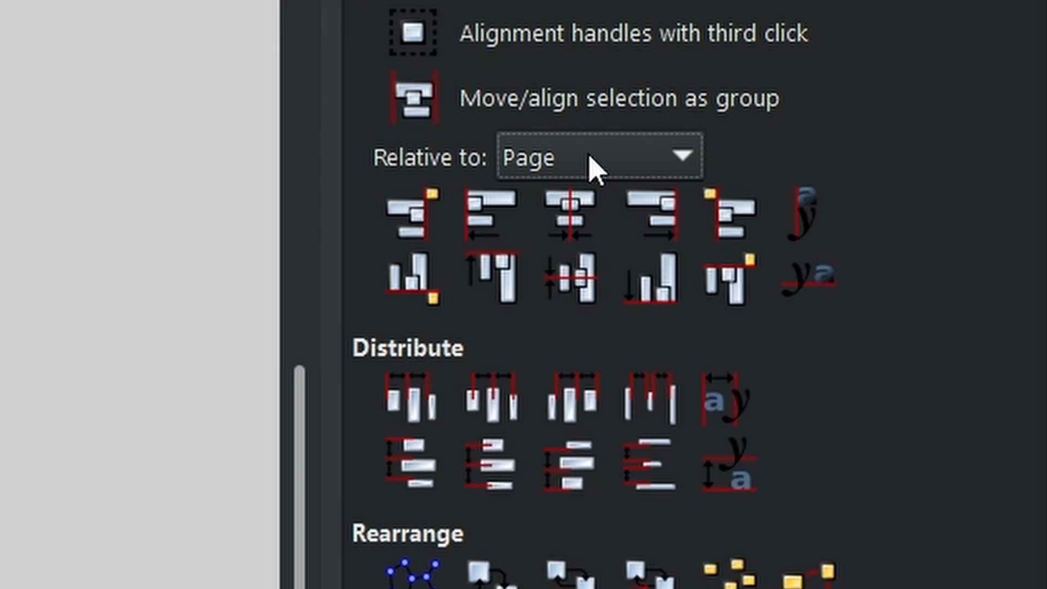
pyautogui.click(579, 293)
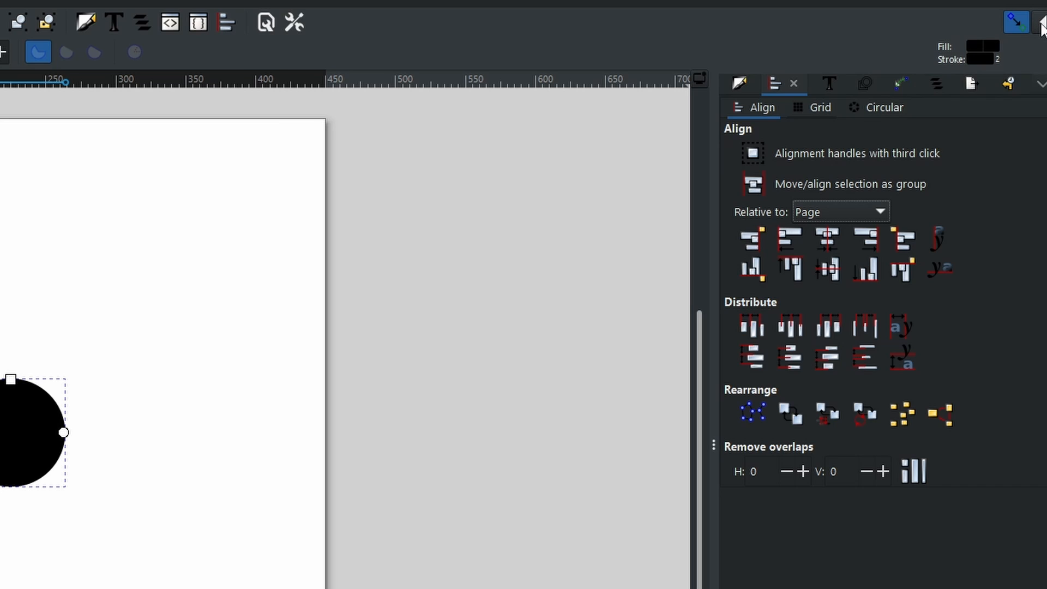
# Review the snapping options, and place a horizontal and a vertical guide that cross at the circle's centre.
pyautogui.click(1042, 25)
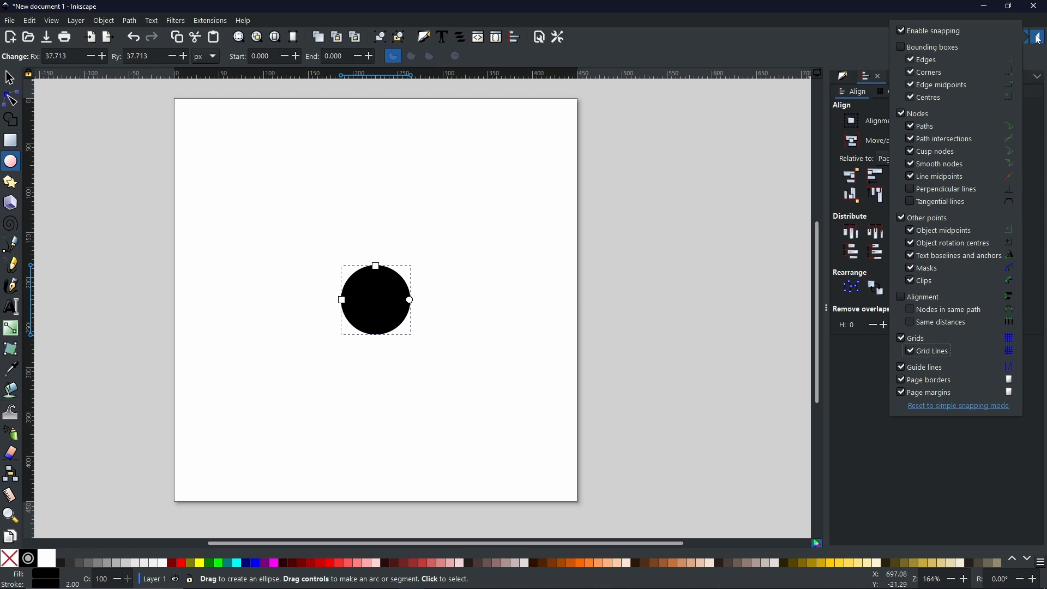
pyautogui.click(1039, 40)
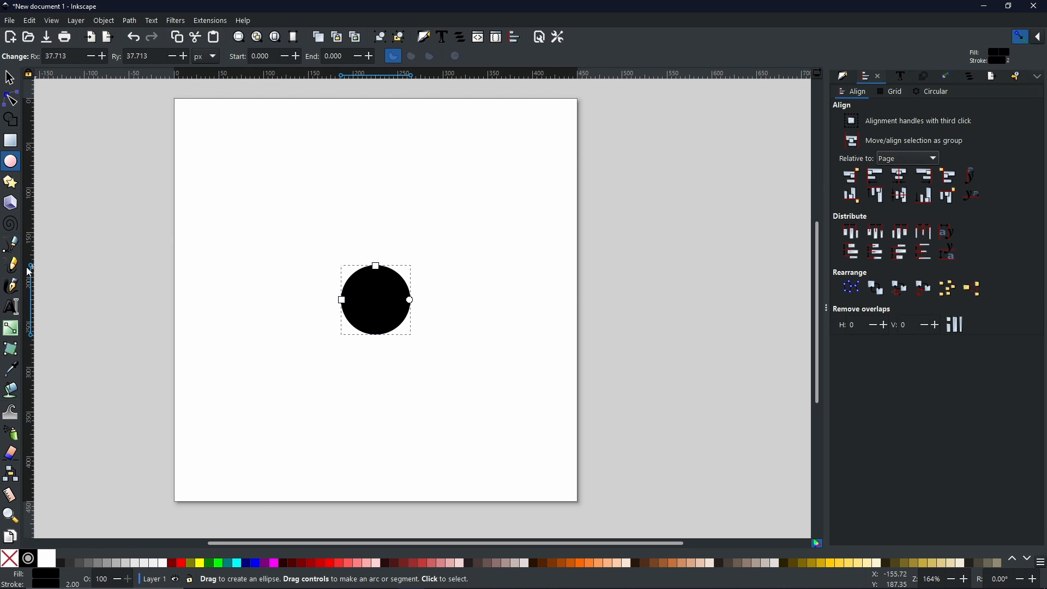
pyautogui.moveTo(29, 271); pyautogui.dragTo(233, 89)
pyautogui.press('s')
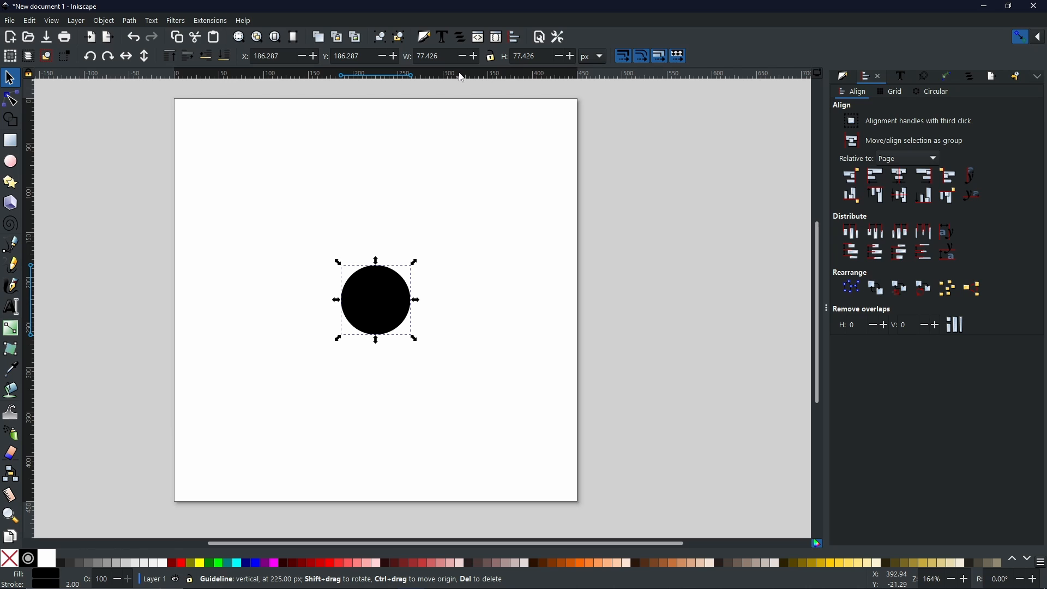
pyautogui.moveTo(462, 77); pyautogui.dragTo(440, 228)
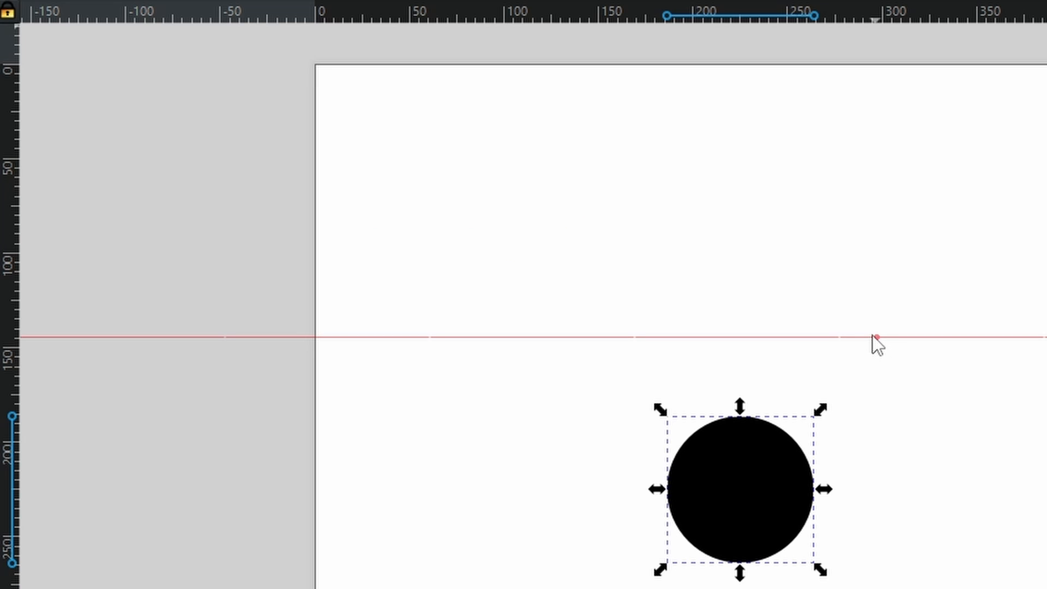
pyautogui.moveTo(873, 336); pyautogui.dragTo(815, 497)
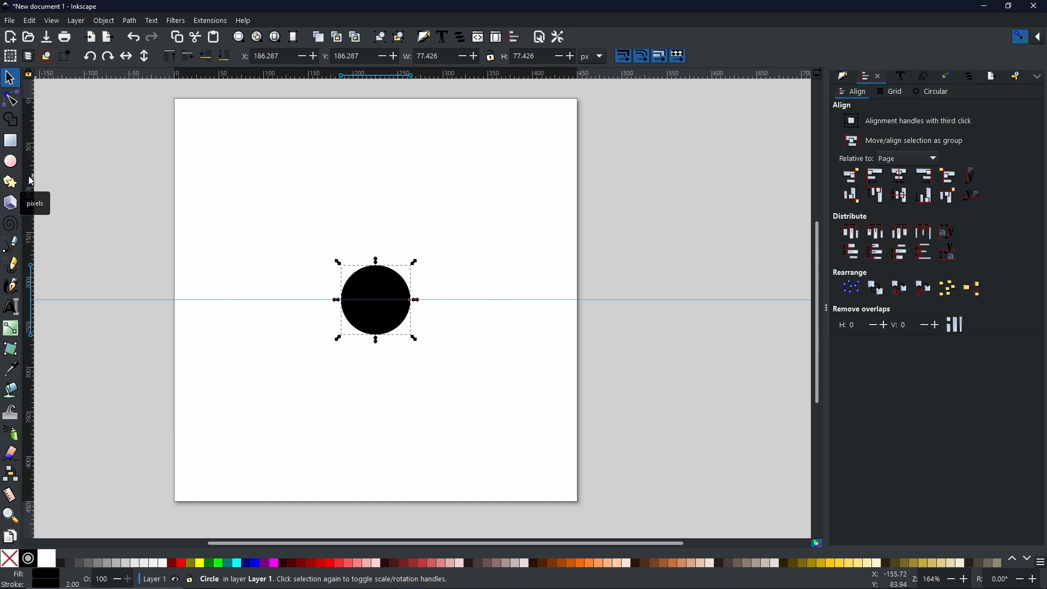
pyautogui.moveTo(31, 181); pyautogui.dragTo(376, 334)
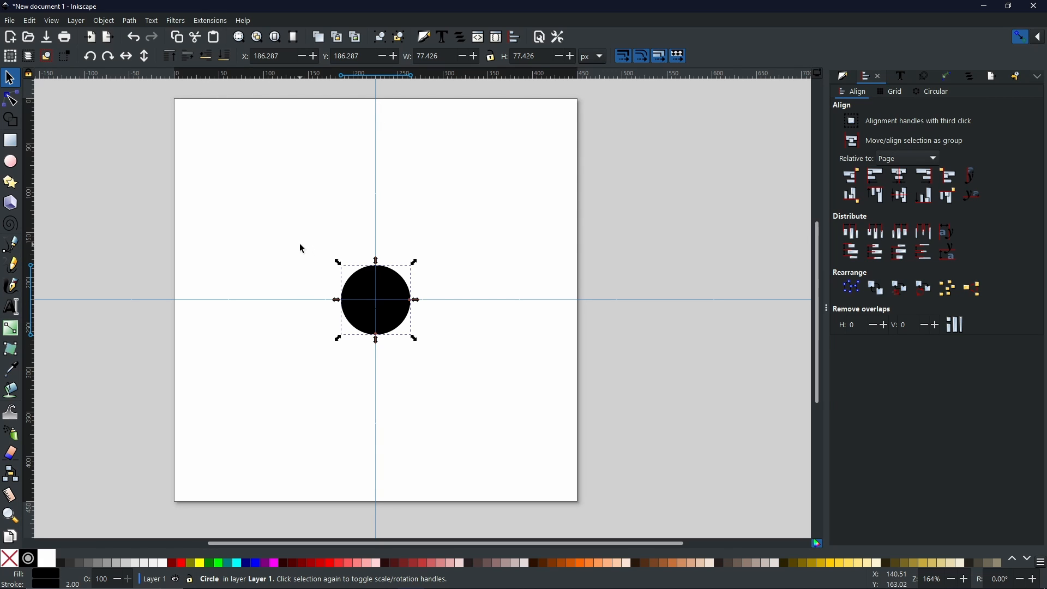
# Draw three separate slanted lines, each about 65–70 px long, starting on the vertical guide above the circle and sloping down to the left.
pyautogui.click(11, 245)
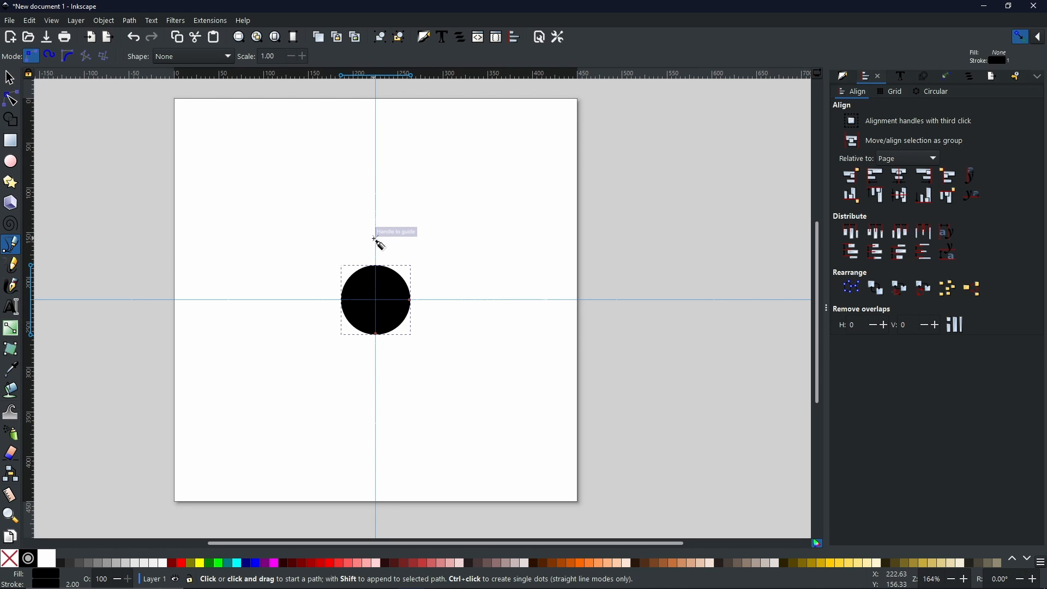
pyautogui.click(376, 232)
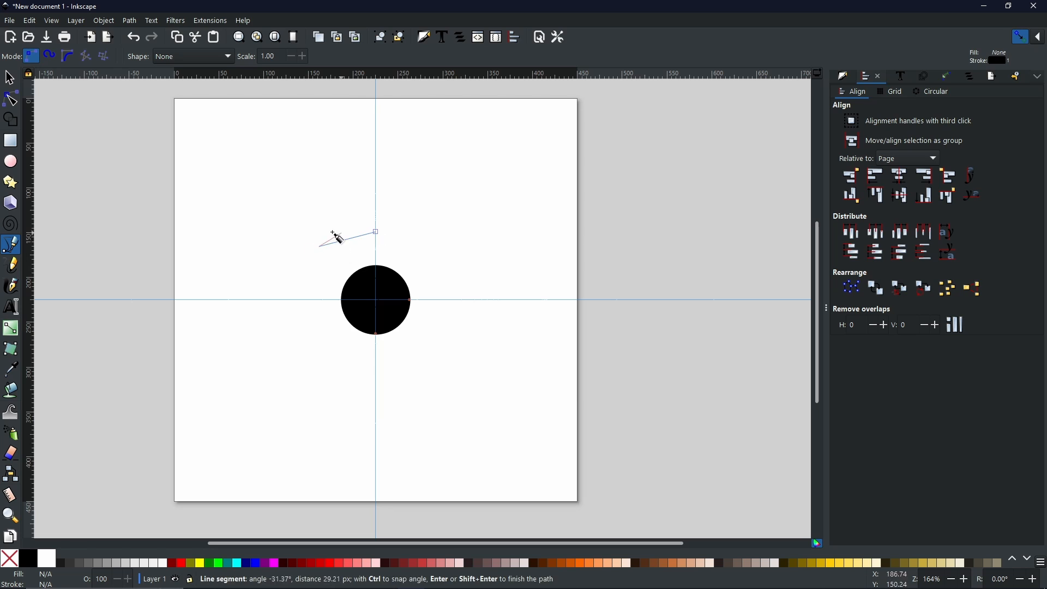
pyautogui.click(321, 245)
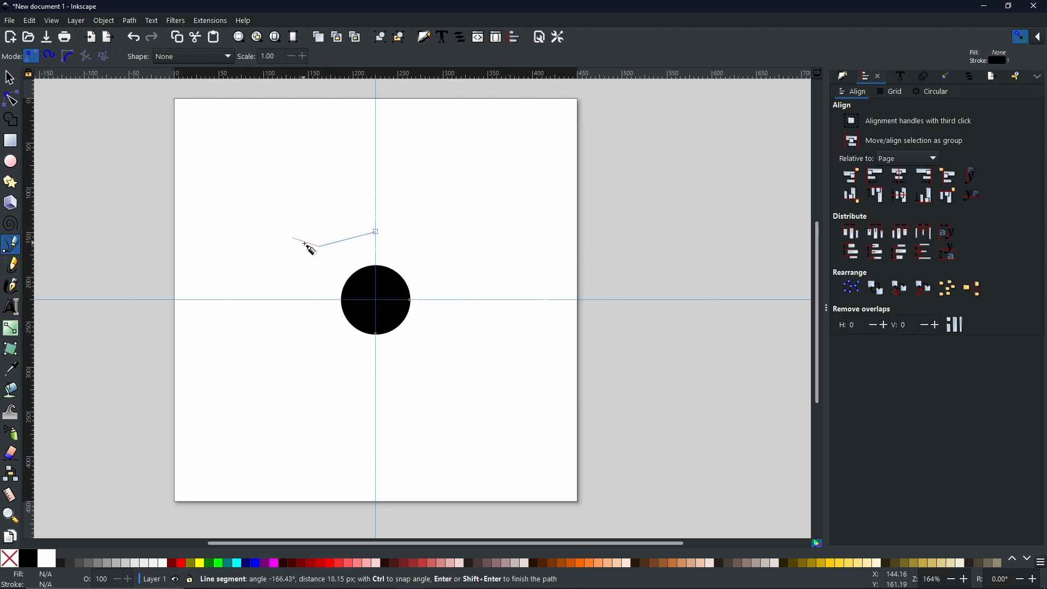
pyautogui.press('Return')
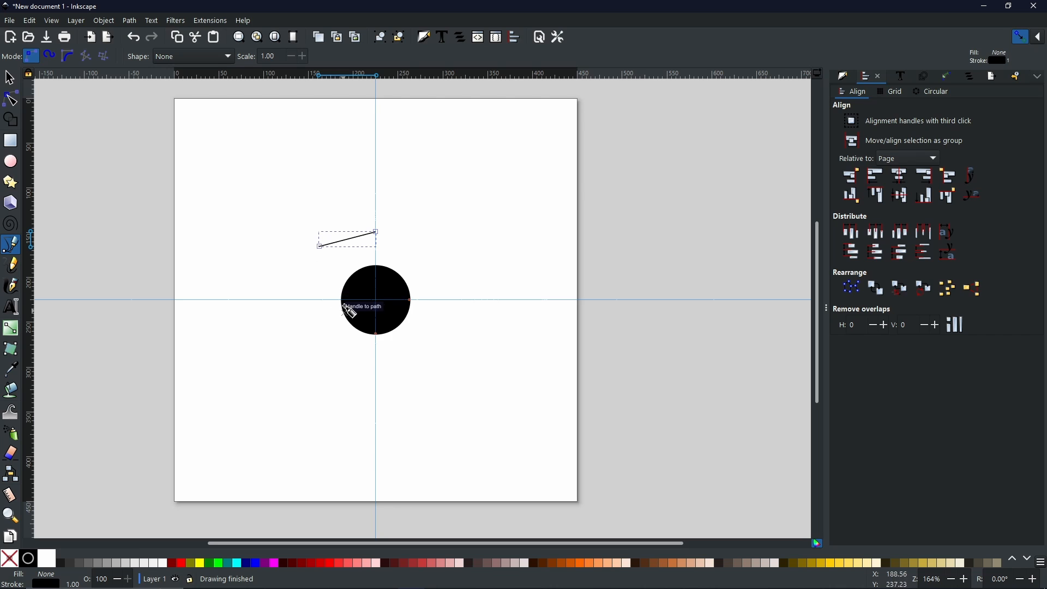
pyautogui.click(377, 211)
pyautogui.click(313, 227)
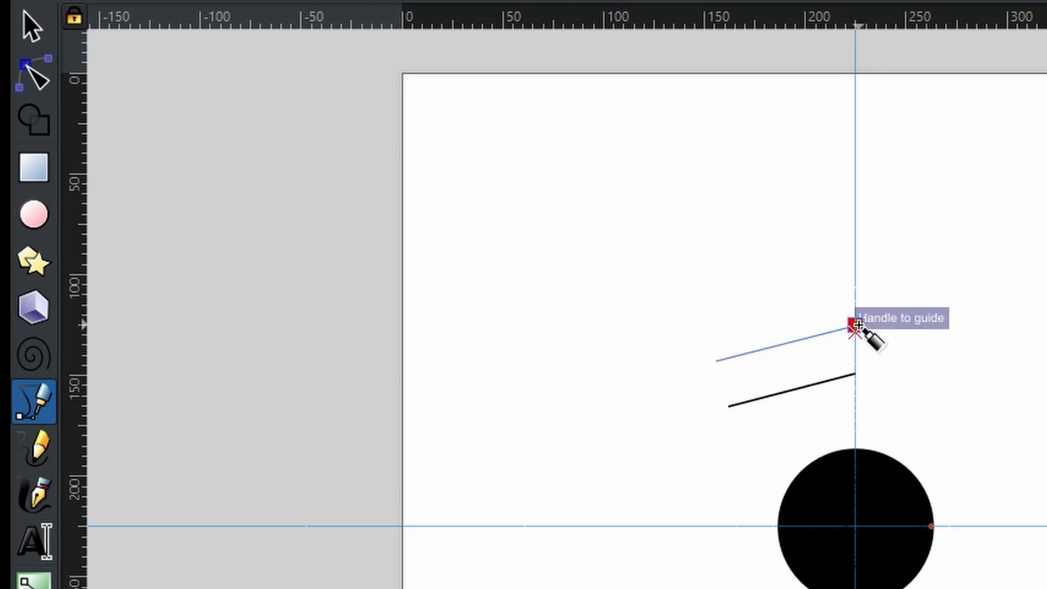
pyautogui.press('Return')
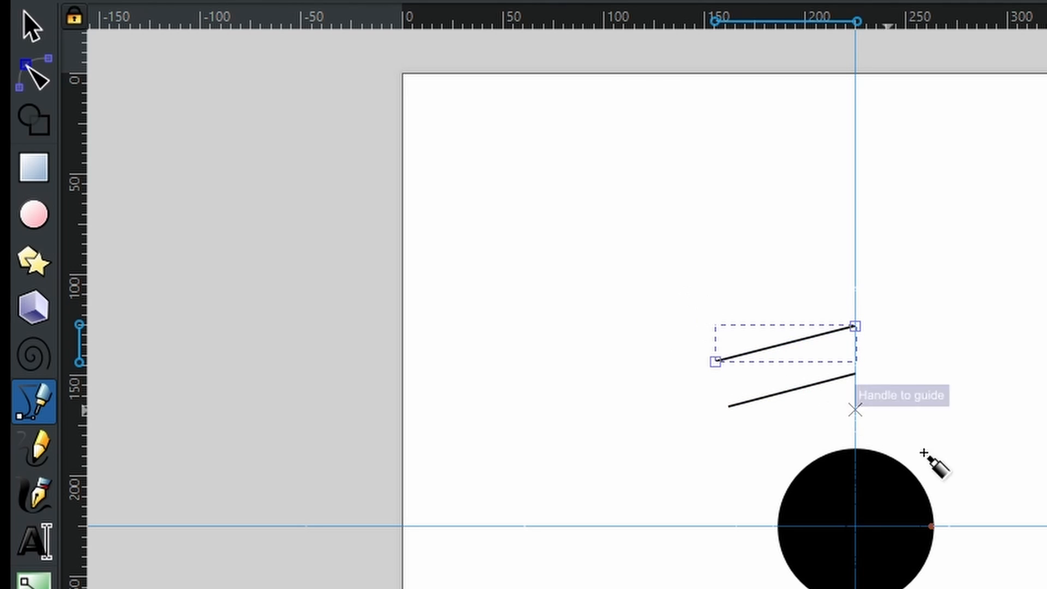
pyautogui.click(854, 296)
pyautogui.click(715, 322)
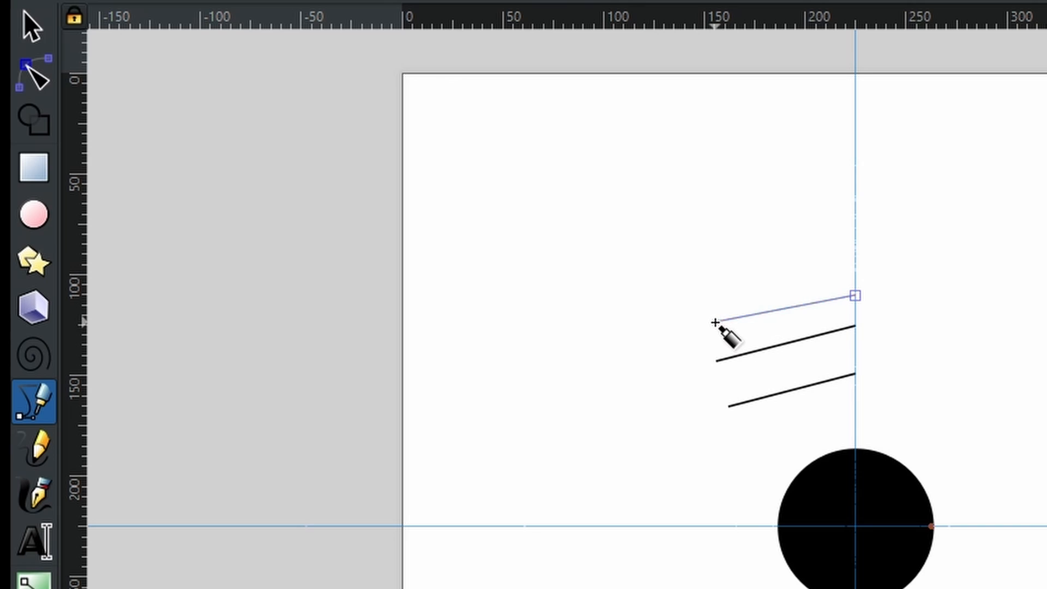
pyautogui.press('Return')
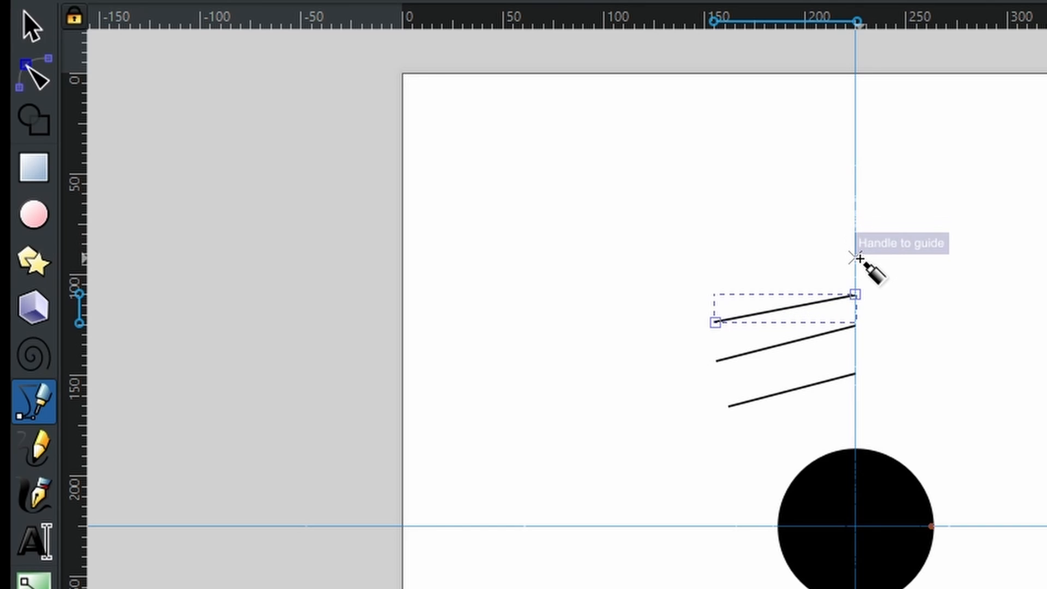
# Draw four more separate, gently sloping lines about 55–70 px long from the vertical guide, stacked upward above the third line.
pyautogui.click(855, 257)
pyautogui.click(717, 271)
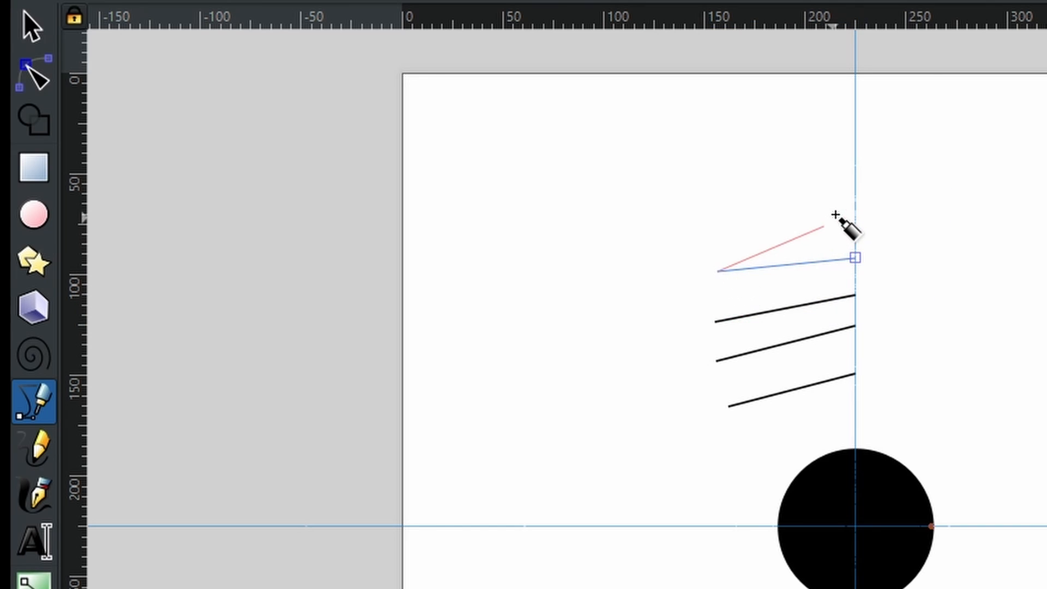
pyautogui.press('Return')
pyautogui.click(853, 215)
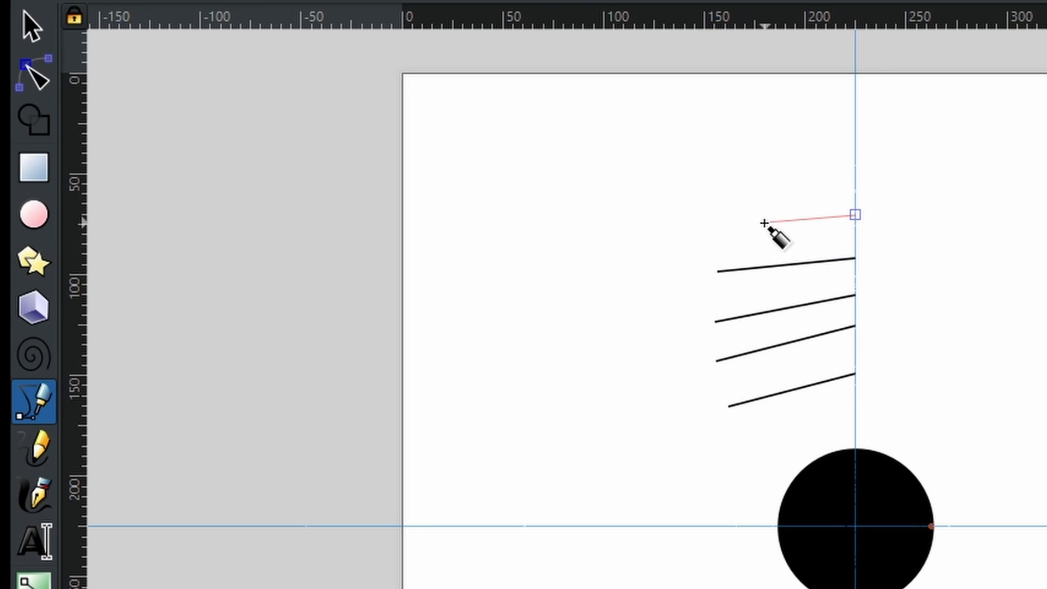
pyautogui.click(735, 229)
pyautogui.press('Return')
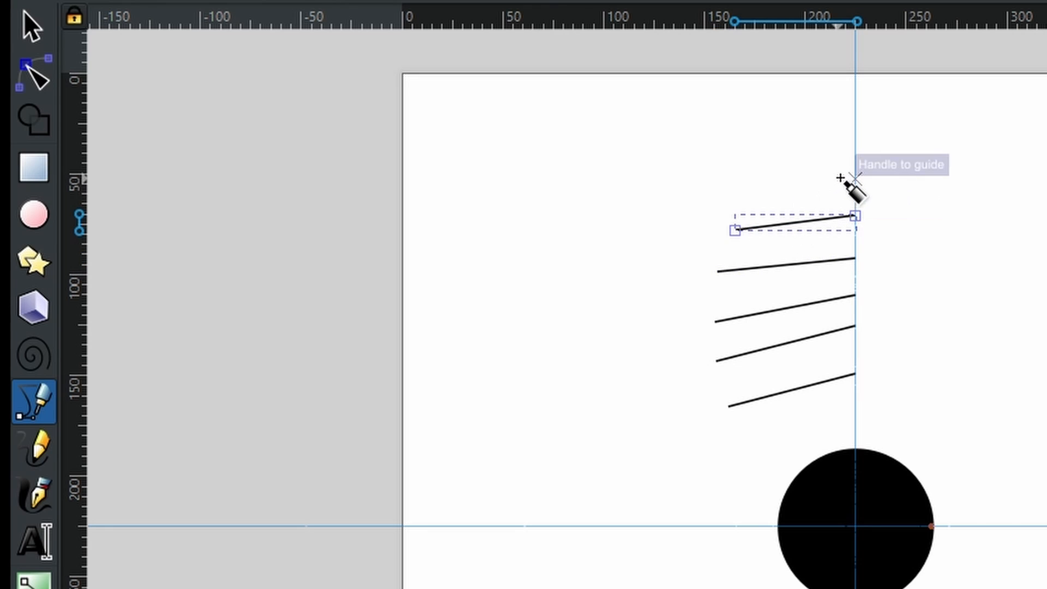
pyautogui.click(855, 178)
pyautogui.click(744, 191)
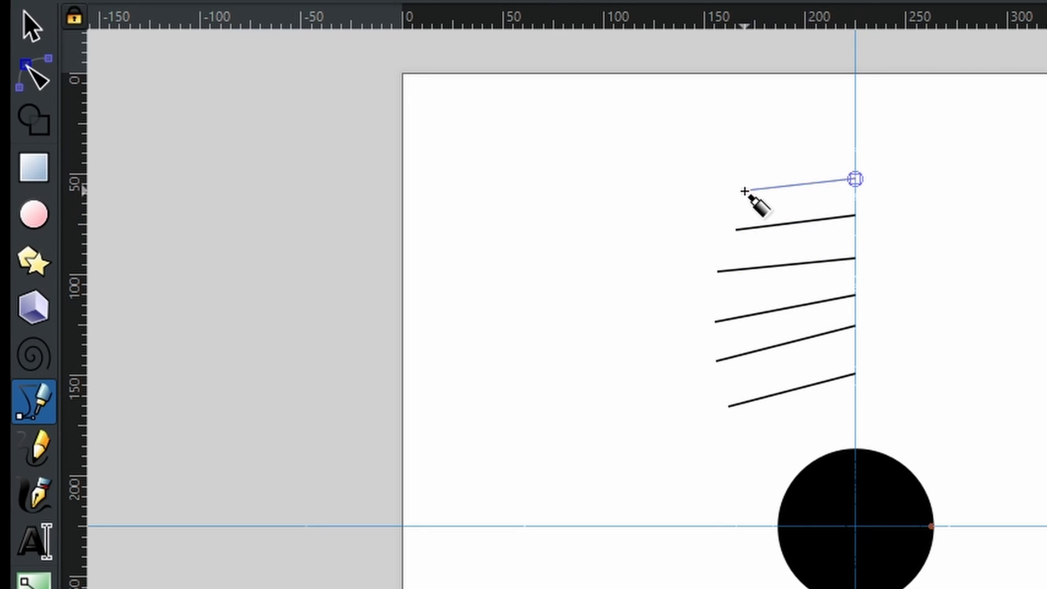
pyautogui.press('Return')
pyautogui.click(854, 149)
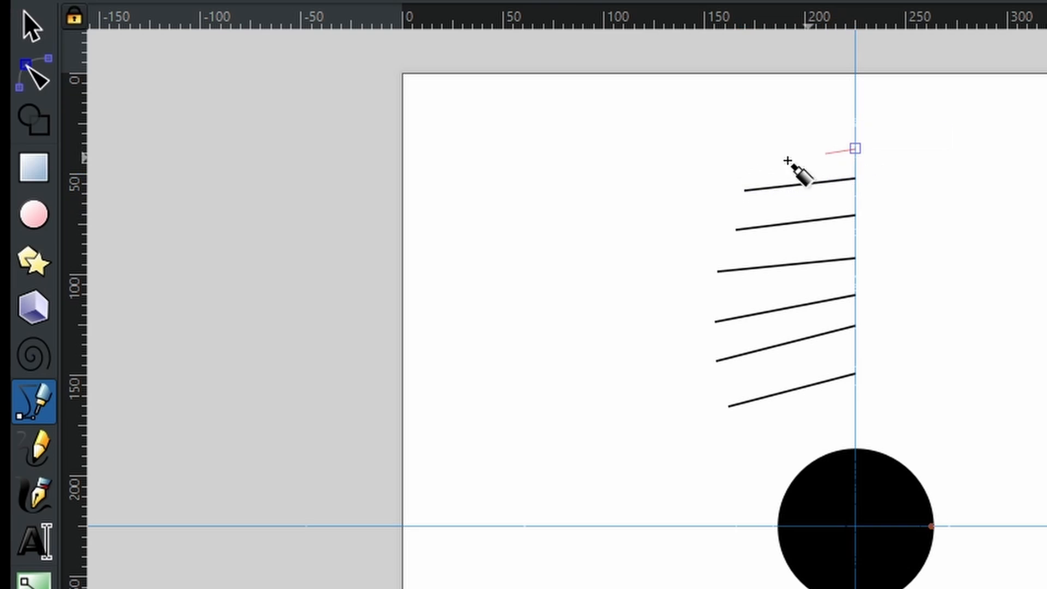
pyautogui.click(740, 155)
pyautogui.press('Return')
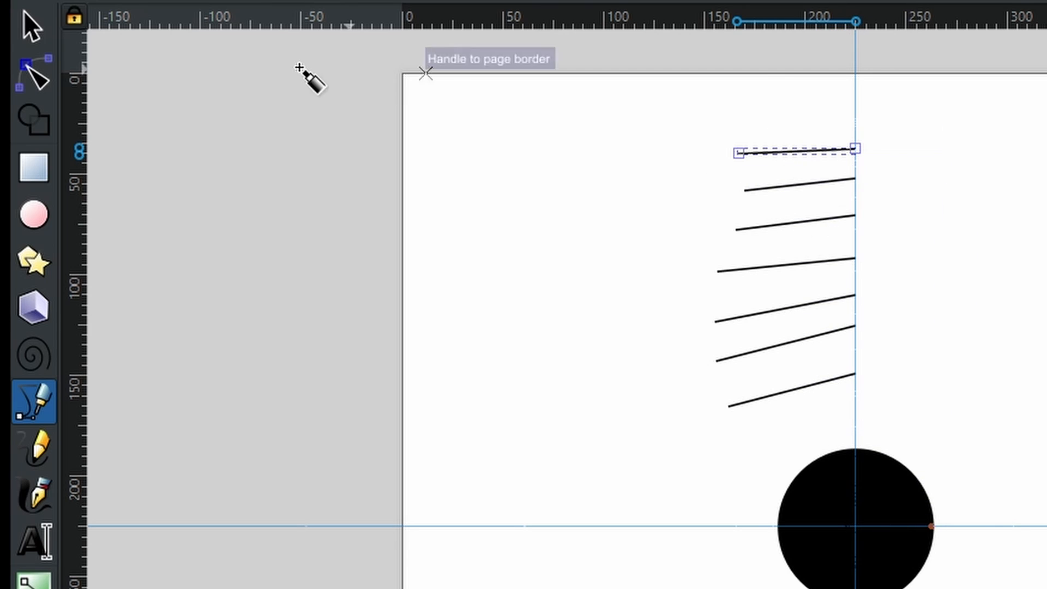
pyautogui.click(37, 24)
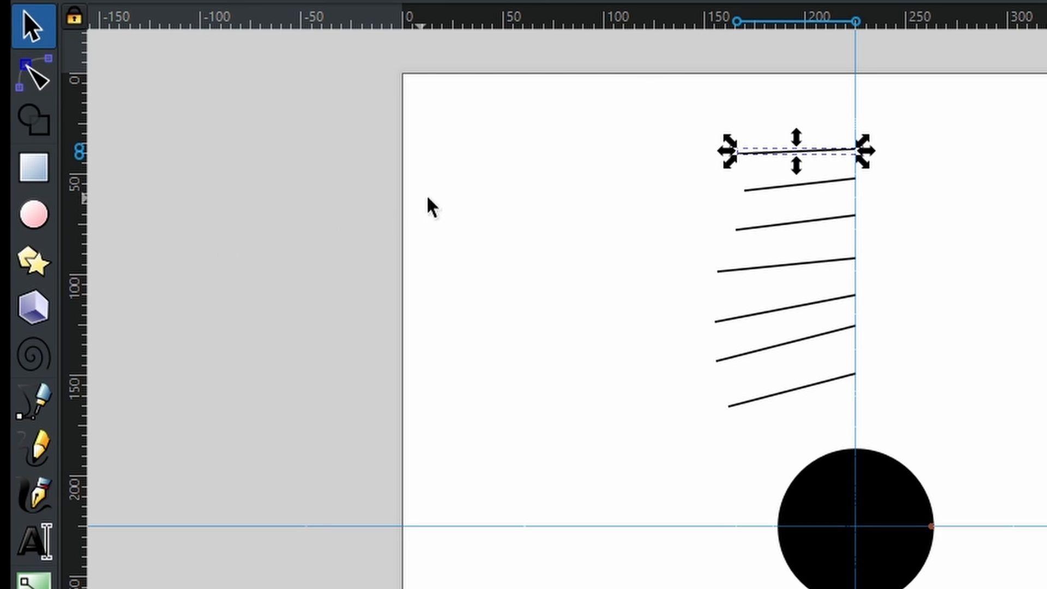
pyautogui.click(559, 210)
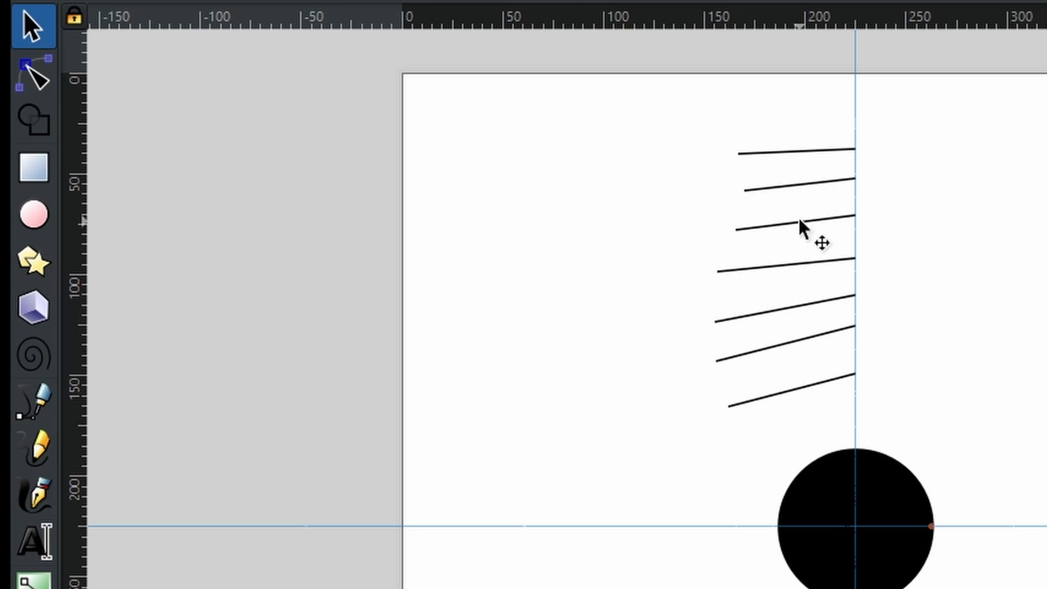
pyautogui.click(792, 154)
pyautogui.keyDown('shift'); pyautogui.click(795, 185); pyautogui.keyUp('shift')
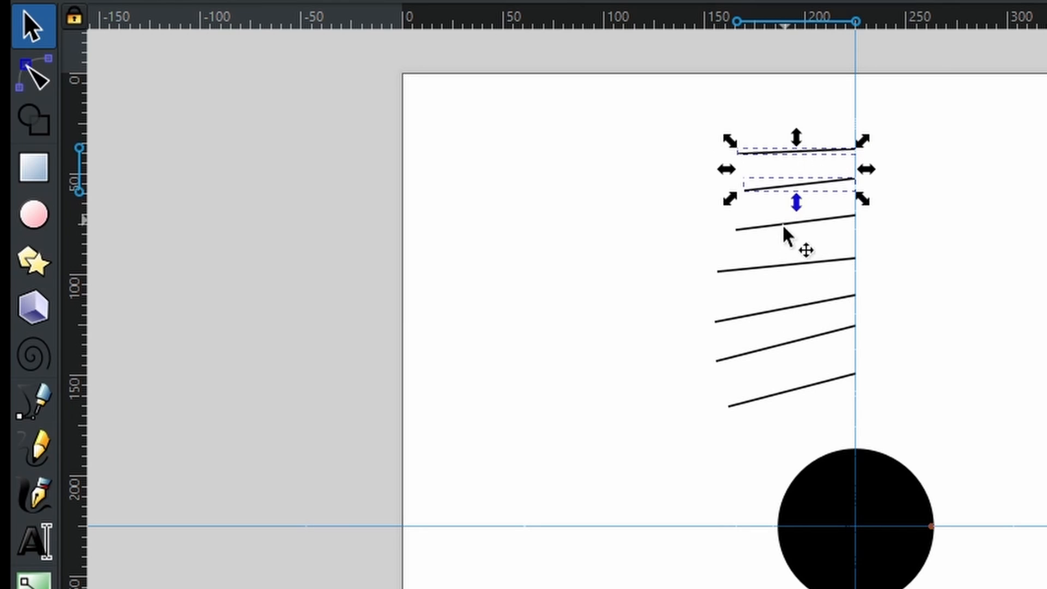
pyautogui.keyDown('shift'); pyautogui.click(783, 230); pyautogui.keyUp('shift')
pyautogui.click(615, 223)
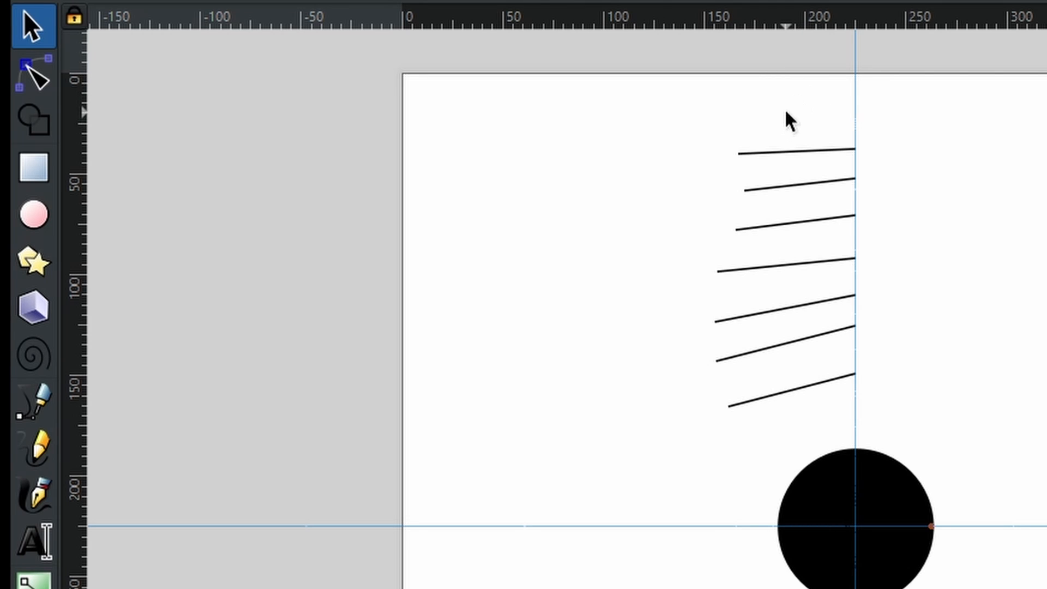
# Group the seven lines, and apply the Mirror symmetry path effect to the group with Fuse paths enabled.
pyautogui.moveTo(786, 113); pyautogui.dragTo(804, 418)
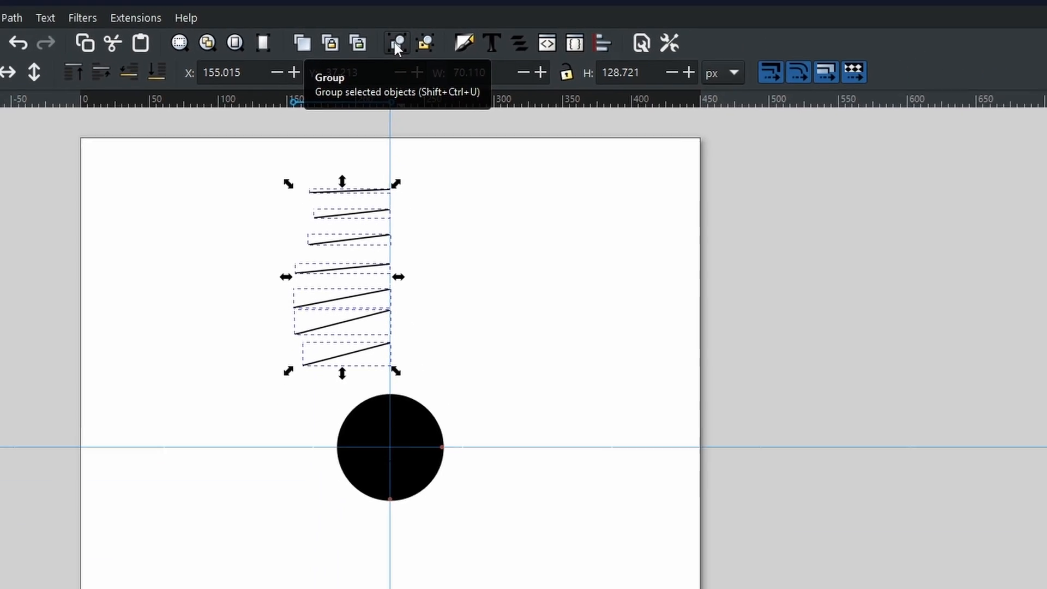
pyautogui.click(437, 58)
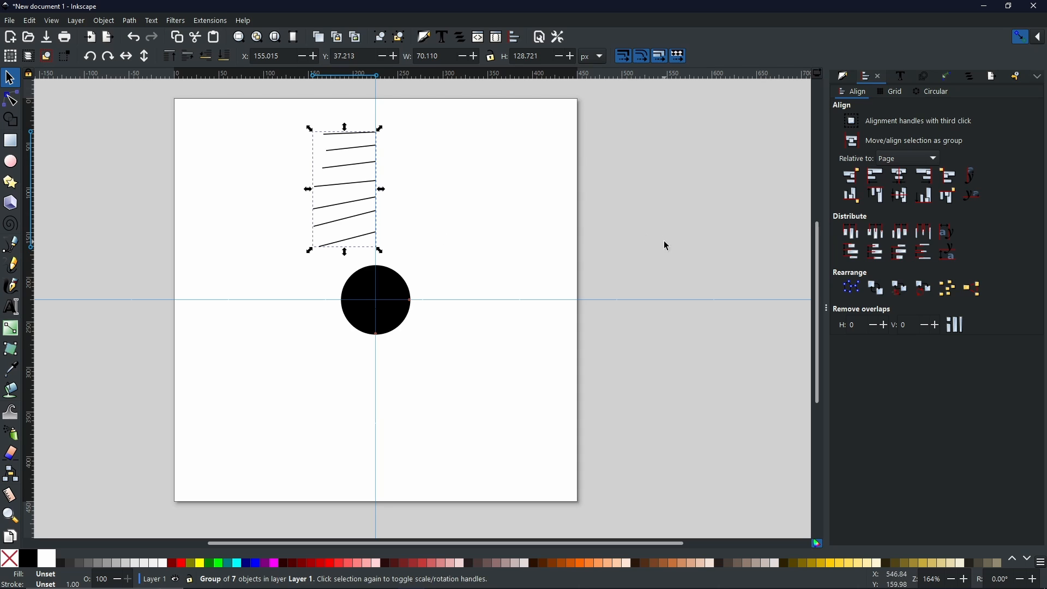
pyautogui.click(946, 76)
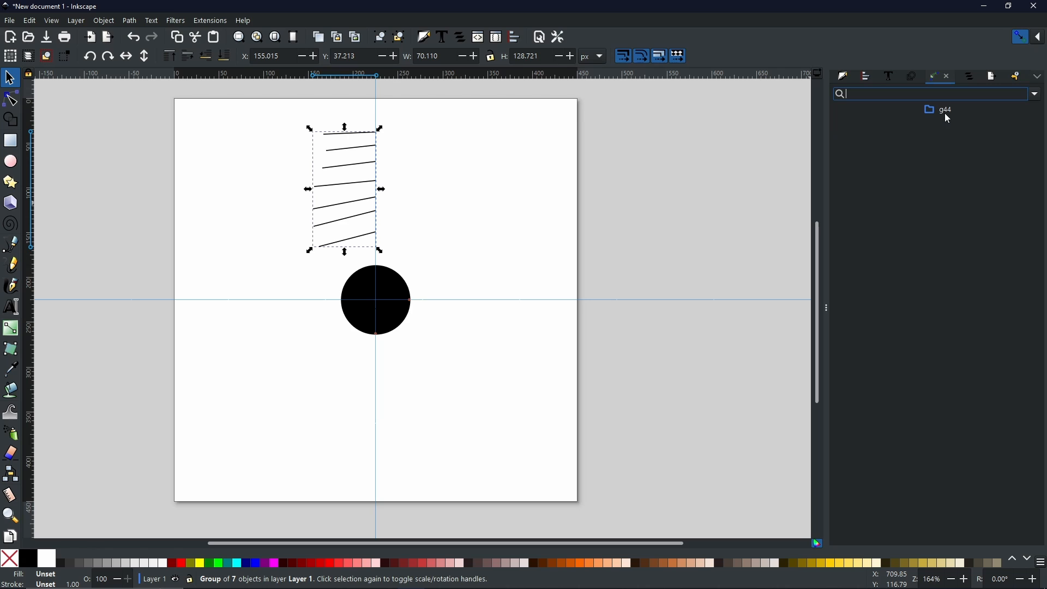
pyautogui.click(1035, 95)
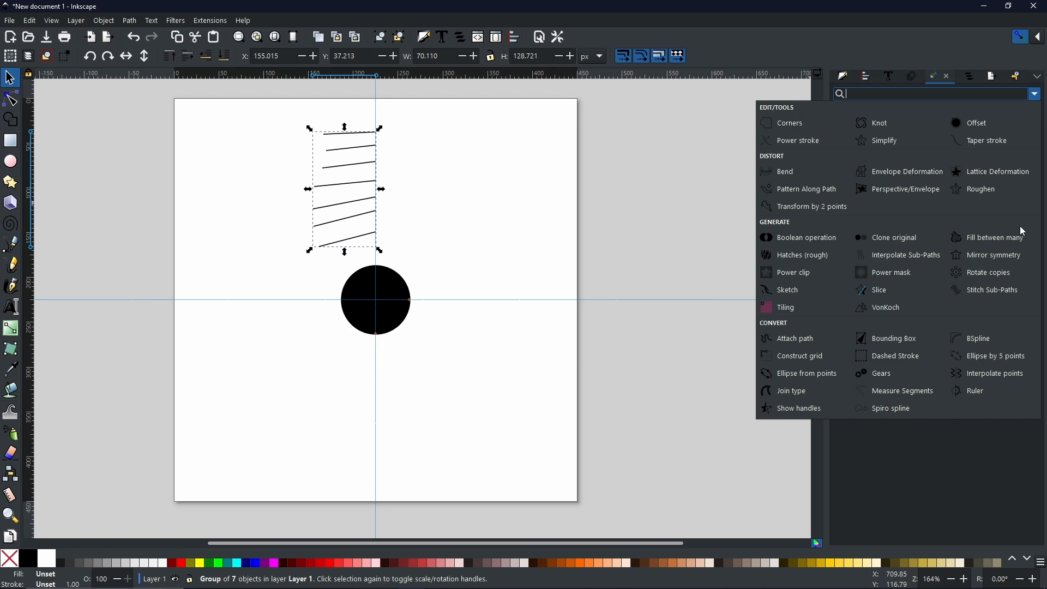
pyautogui.click(1001, 258)
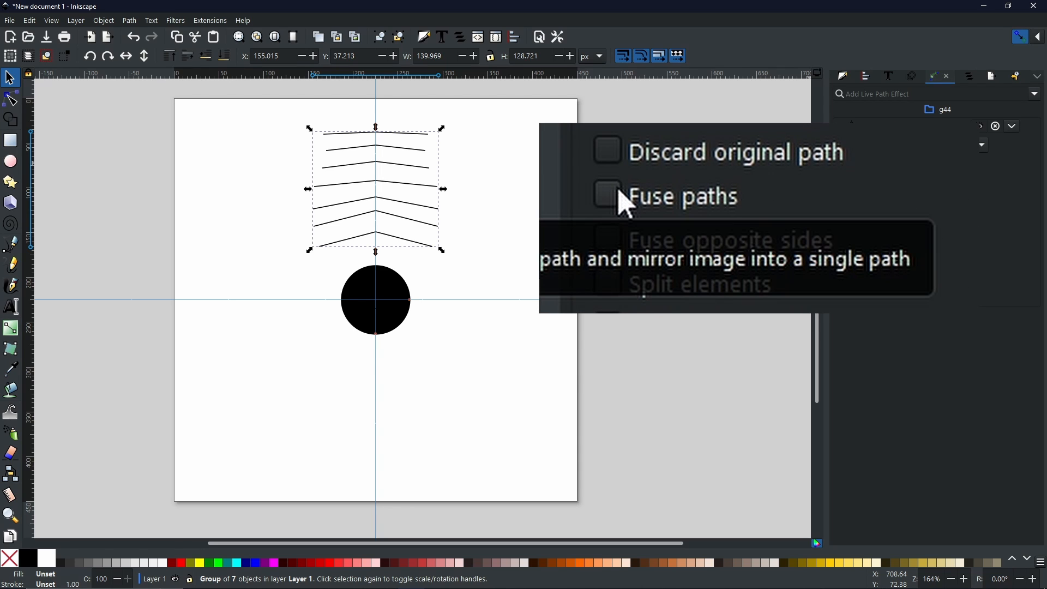
pyautogui.click(848, 175)
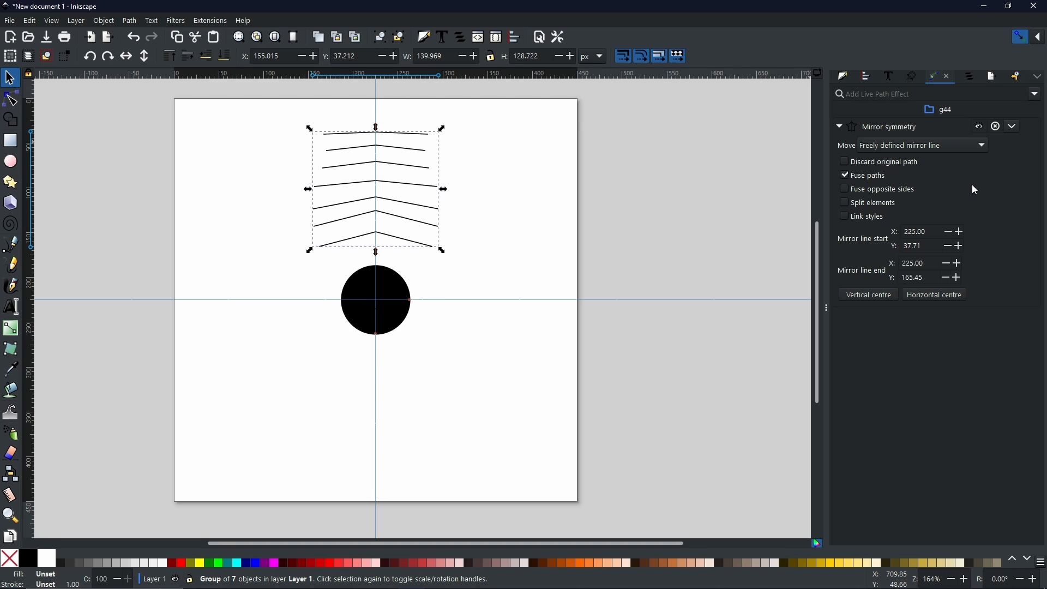
# Add the Rotate copies path effect with 10 copies, and move its rotation origin to the guides' crossing at the circle's centre.
pyautogui.click(1036, 95)
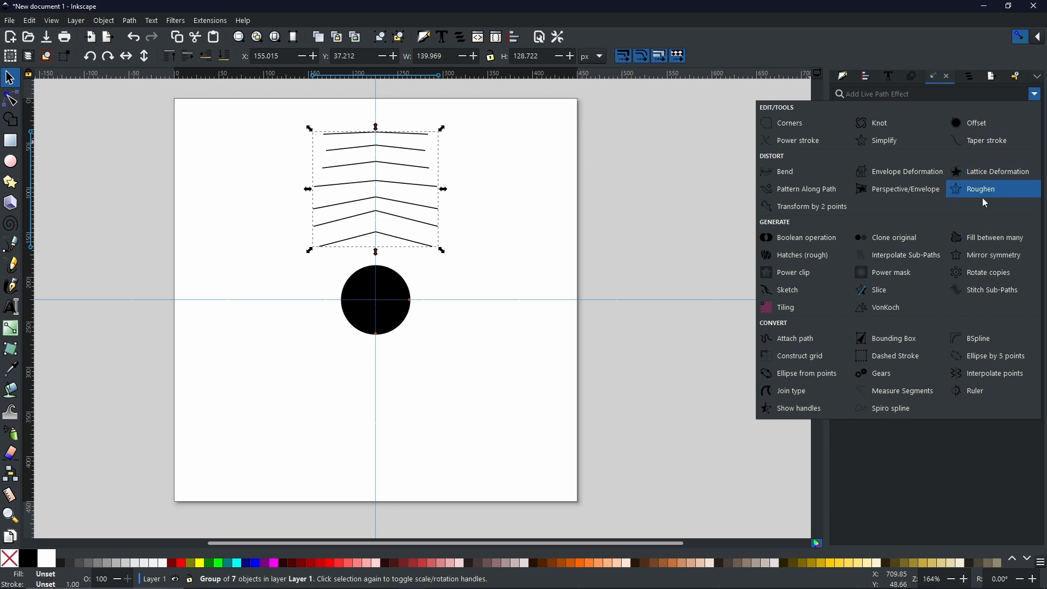
pyautogui.click(981, 284)
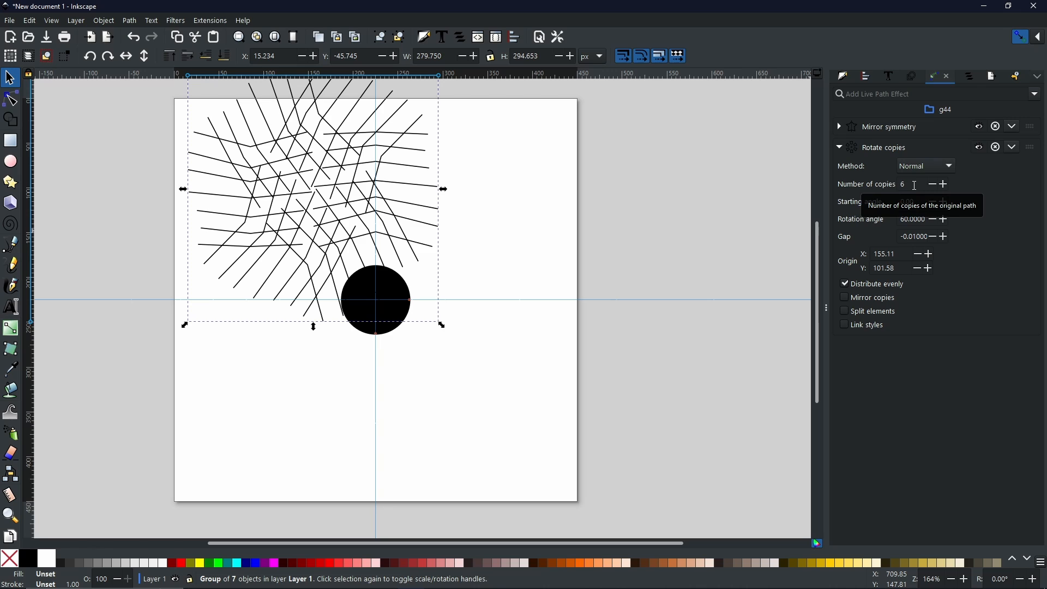
pyautogui.click(916, 185)
pyautogui.doubleClick(916, 186)
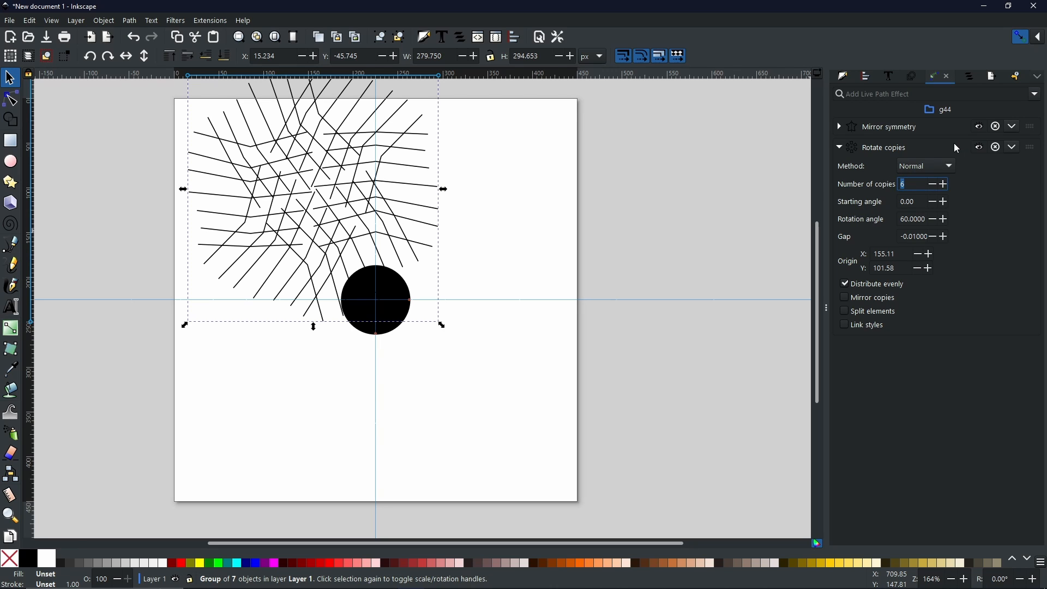
pyautogui.write('10')
pyautogui.press('Return')
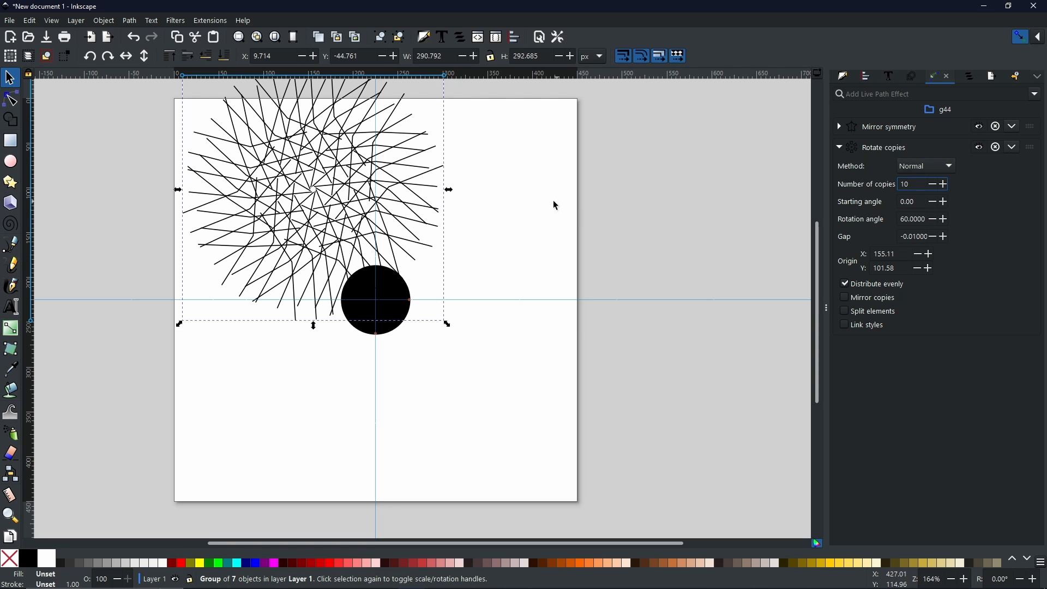
pyautogui.click(12, 101)
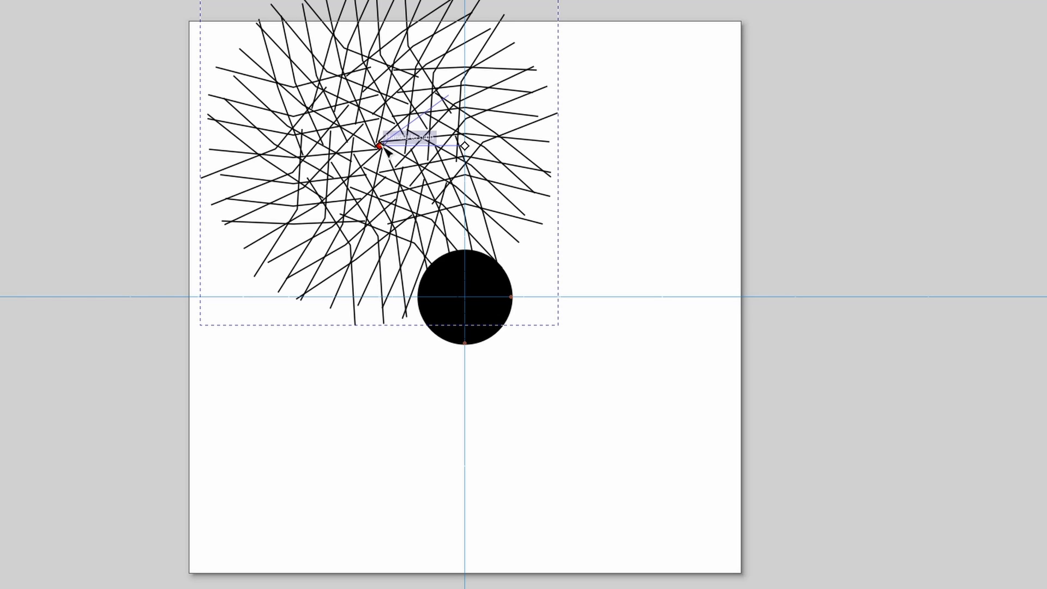
pyautogui.moveTo(380, 146); pyautogui.dragTo(464, 297)
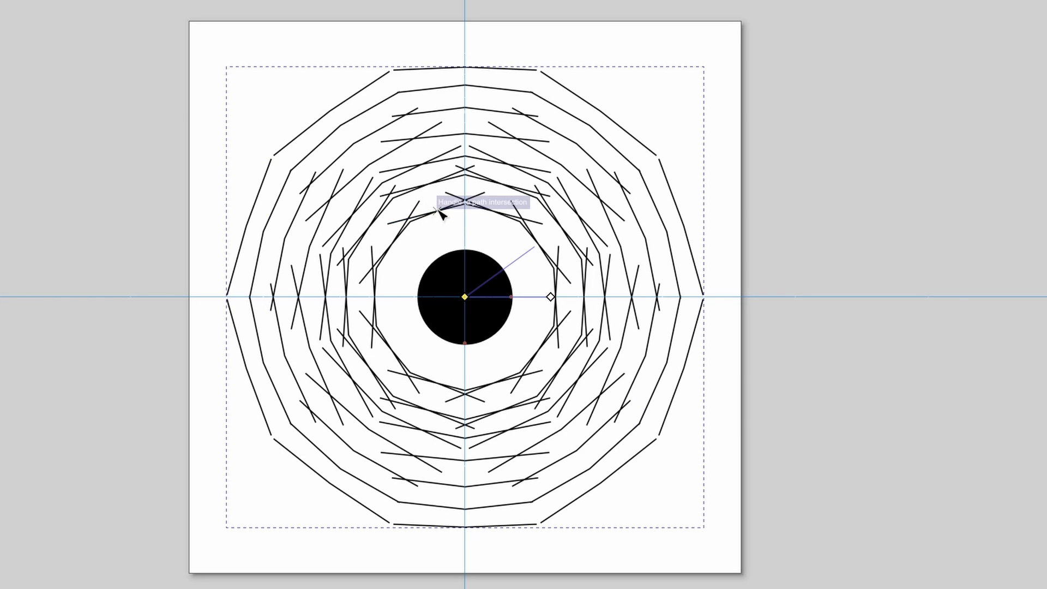
# Try to move the innermost line's guide-end node down to the circle's top and its outer node inward.
pyautogui.click(444, 210)
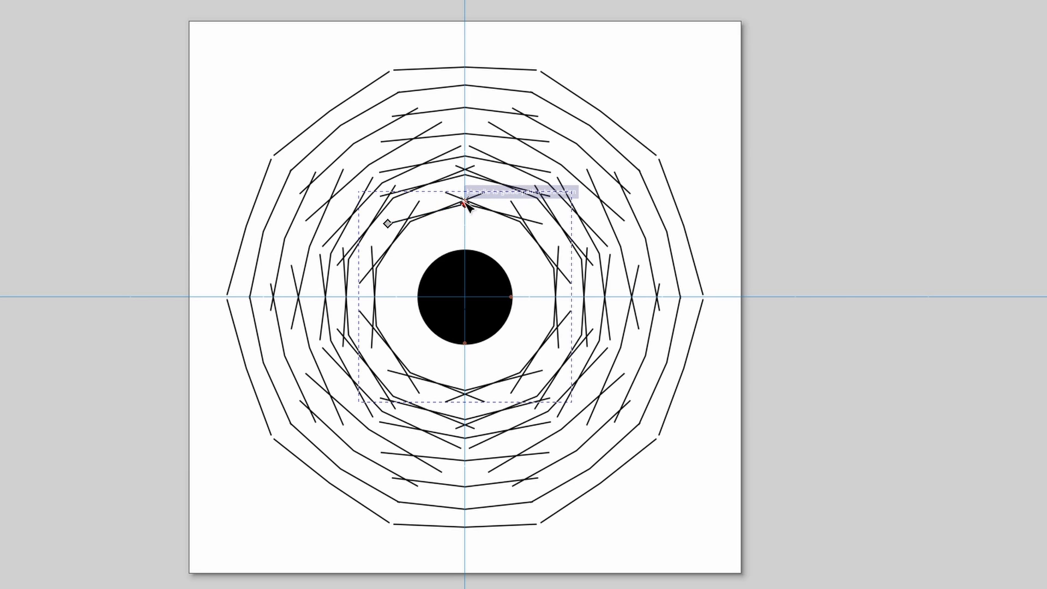
pyautogui.moveTo(464, 204)
pyautogui.mouseDown()
pyautogui.moveTo(386, 222)
pyautogui.moveTo(467, 209)
pyautogui.mouseUp()
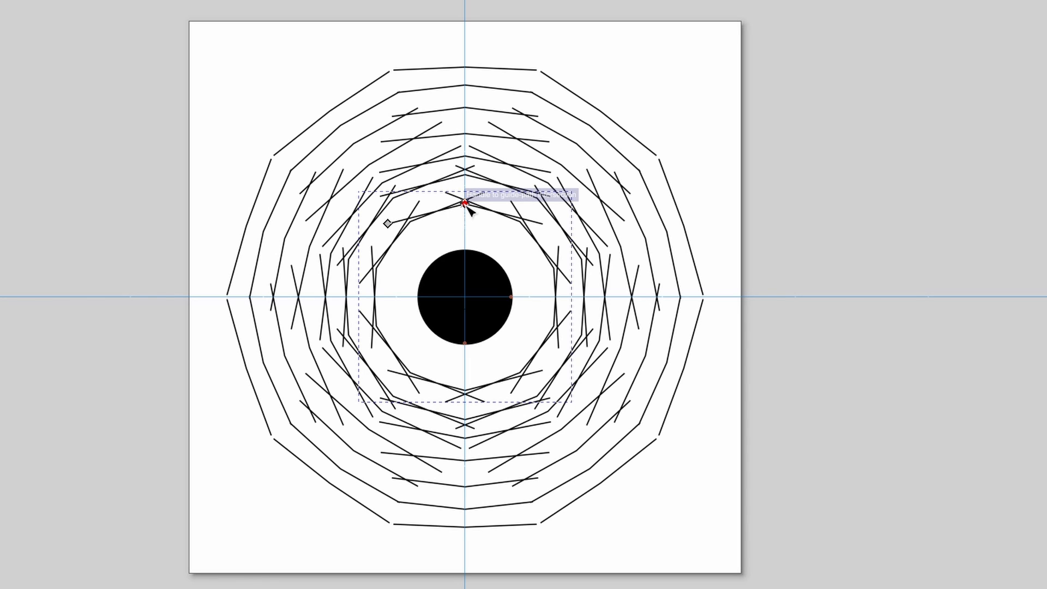
pyautogui.moveTo(467, 211); pyautogui.dragTo(468, 250)
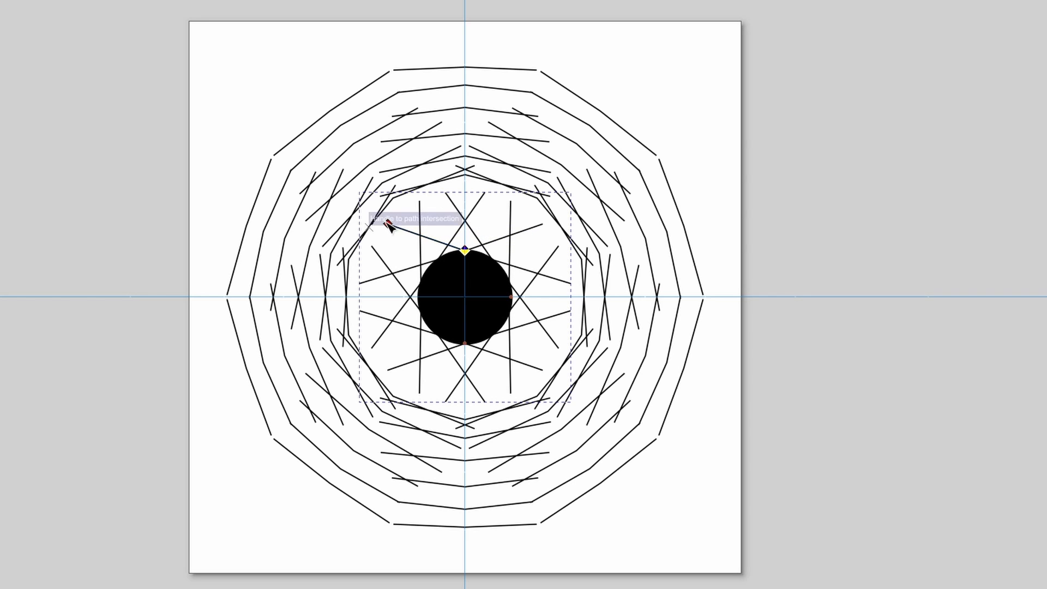
pyautogui.moveTo(387, 223); pyautogui.dragTo(413, 241)
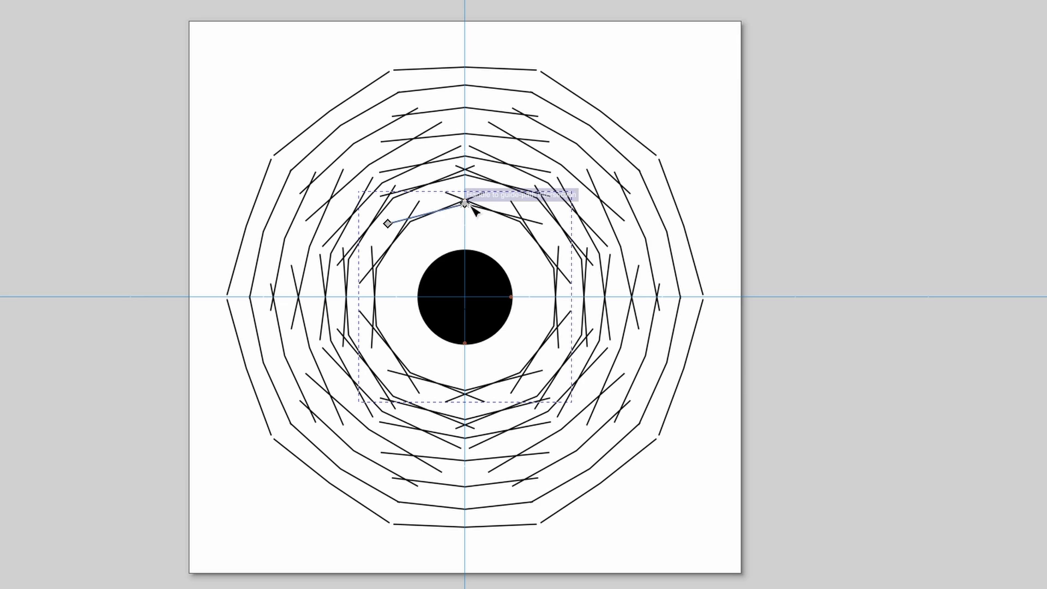
# Move the innermost line's guide-end node to the circle's top and adjust its outer node so the repeated ends meet in star points.
pyautogui.moveTo(465, 204); pyautogui.dragTo(464, 224)
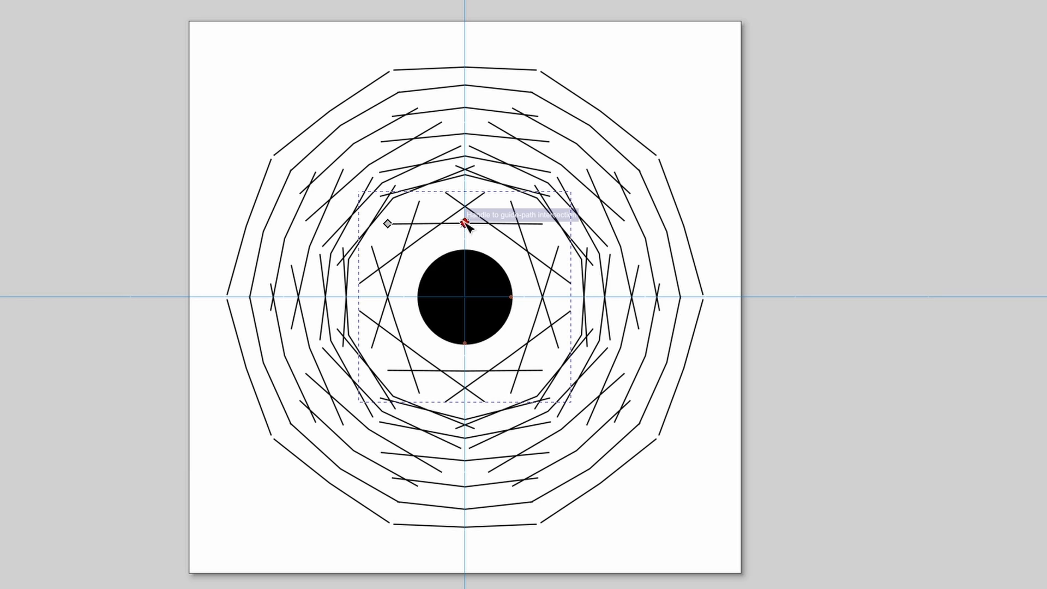
pyautogui.moveTo(466, 222); pyautogui.dragTo(472, 249)
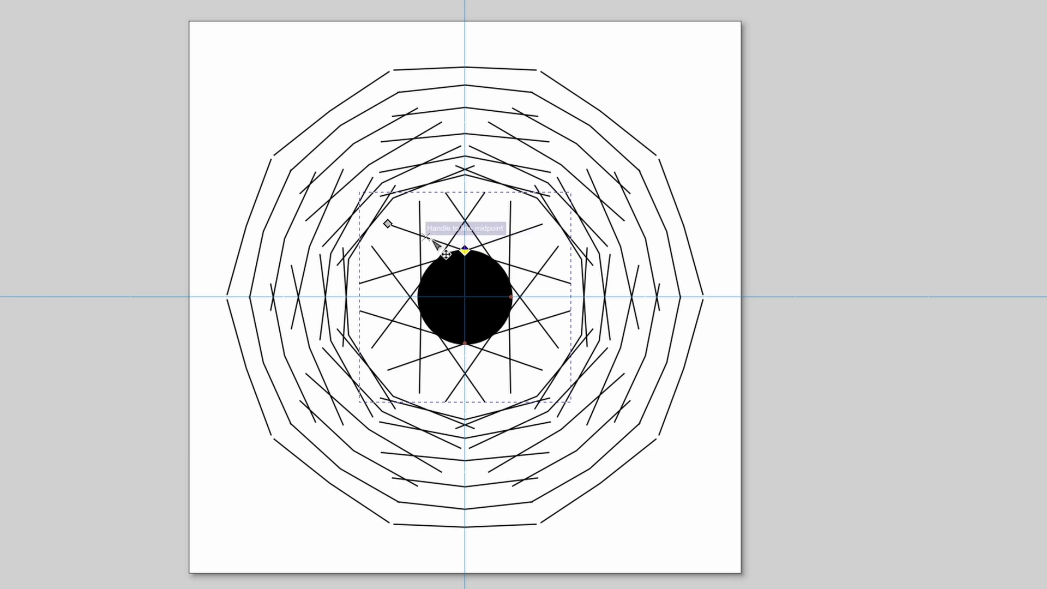
pyautogui.moveTo(392, 225); pyautogui.dragTo(419, 218)
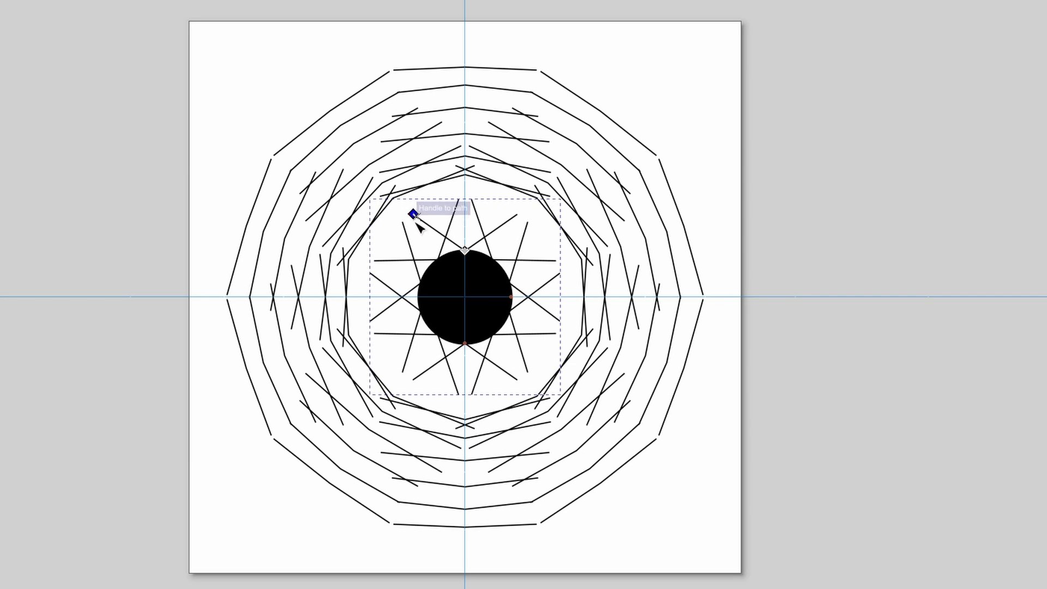
pyautogui.scroll(3, 418, 236)
pyautogui.scroll(1, 419, 237)
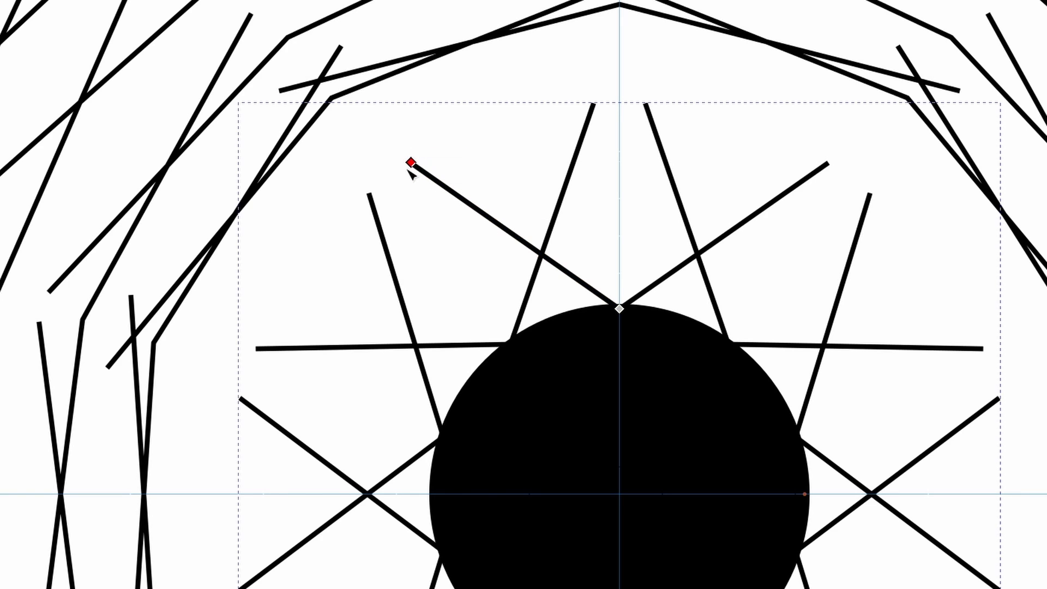
pyautogui.moveTo(408, 164); pyautogui.dragTo(388, 176)
pyautogui.scroll(5, 357, 204)
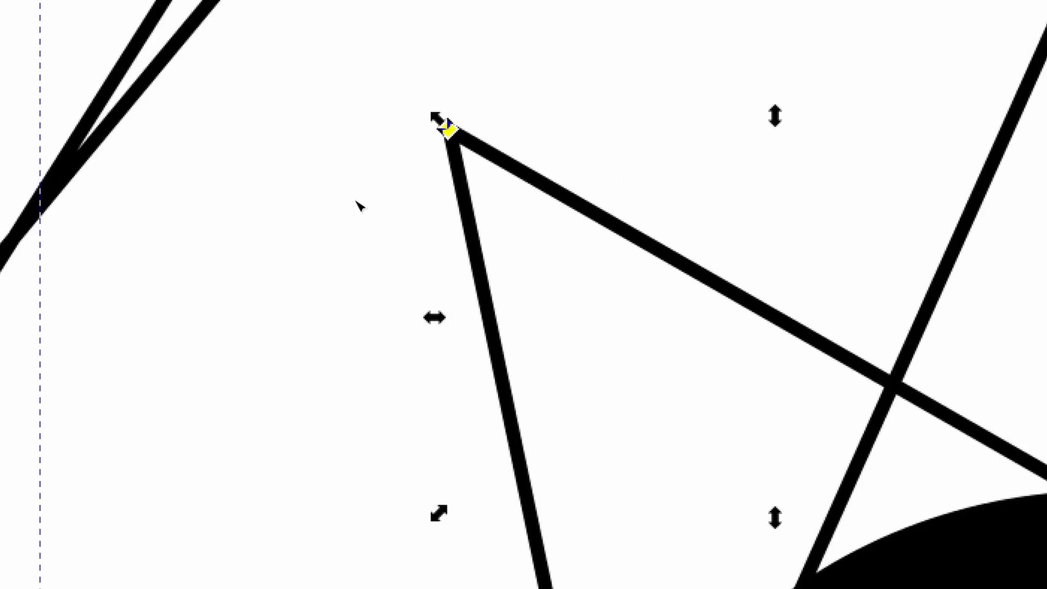
pyautogui.hscroll(3, 399, 177)
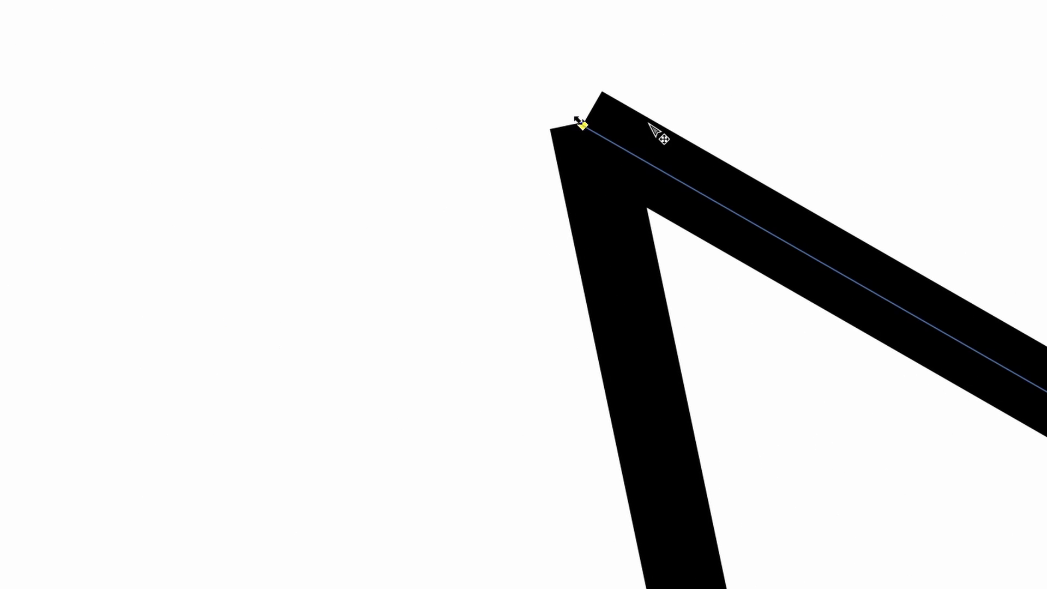
pyautogui.moveTo(585, 127)
pyautogui.mouseDown()
pyautogui.moveTo(583, 168)
pyautogui.moveTo(623, 143)
pyautogui.moveTo(624, 166)
pyautogui.moveTo(570, 140)
pyautogui.moveTo(579, 138)
pyautogui.mouseUp()
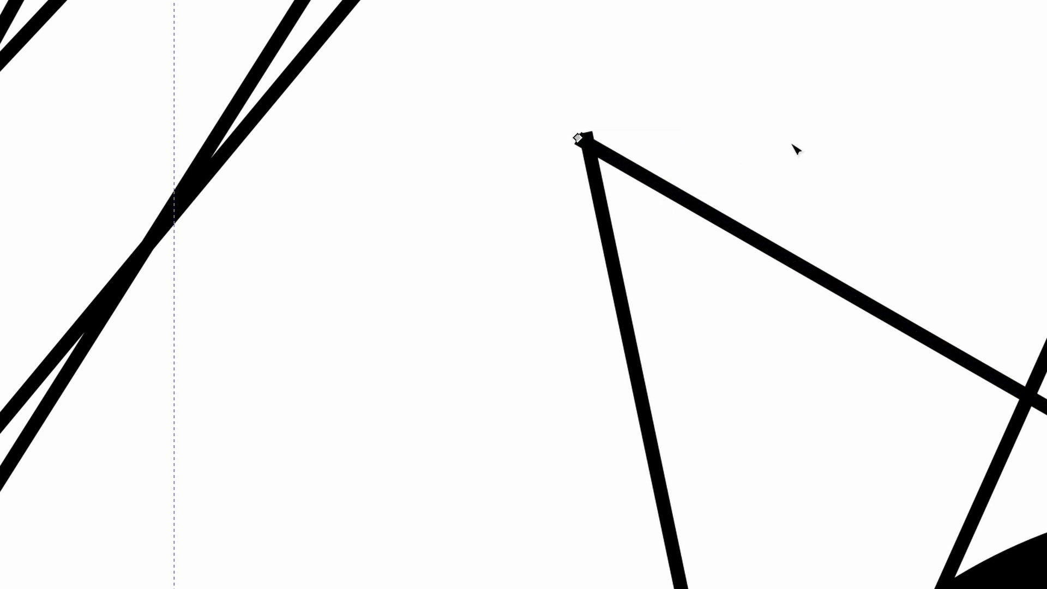
pyautogui.scroll(-5, 794, 147)
pyautogui.hscroll(5, 785, 185)
pyautogui.hscroll(1, 403, 281)
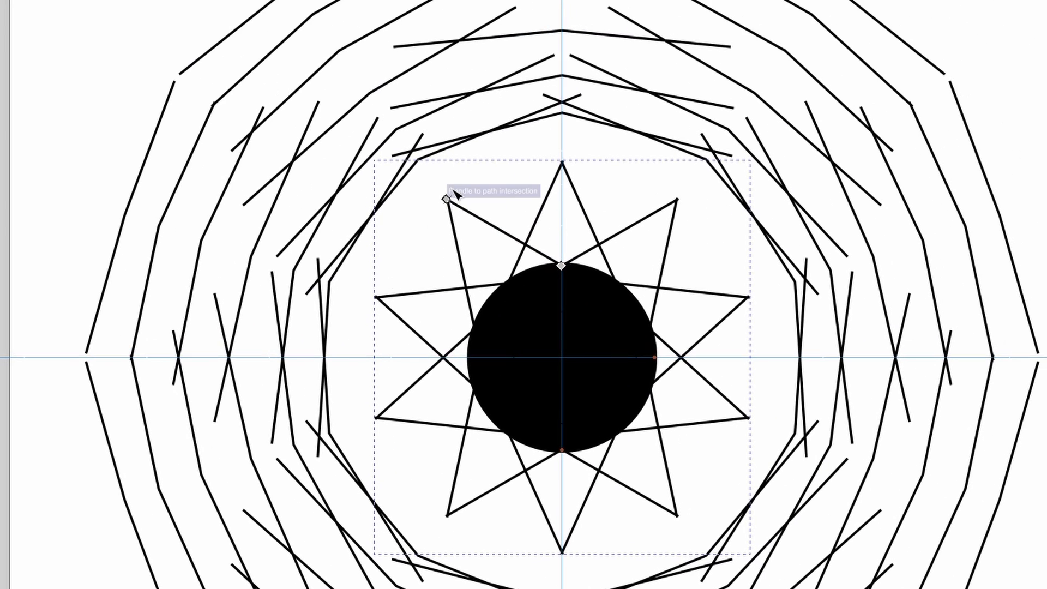
# Place the innermost line's outer node on the circle's edge, raise its guide node above the circle, and bend the segment into pointed, looping petals.
pyautogui.moveTo(445, 200); pyautogui.dragTo(493, 297)
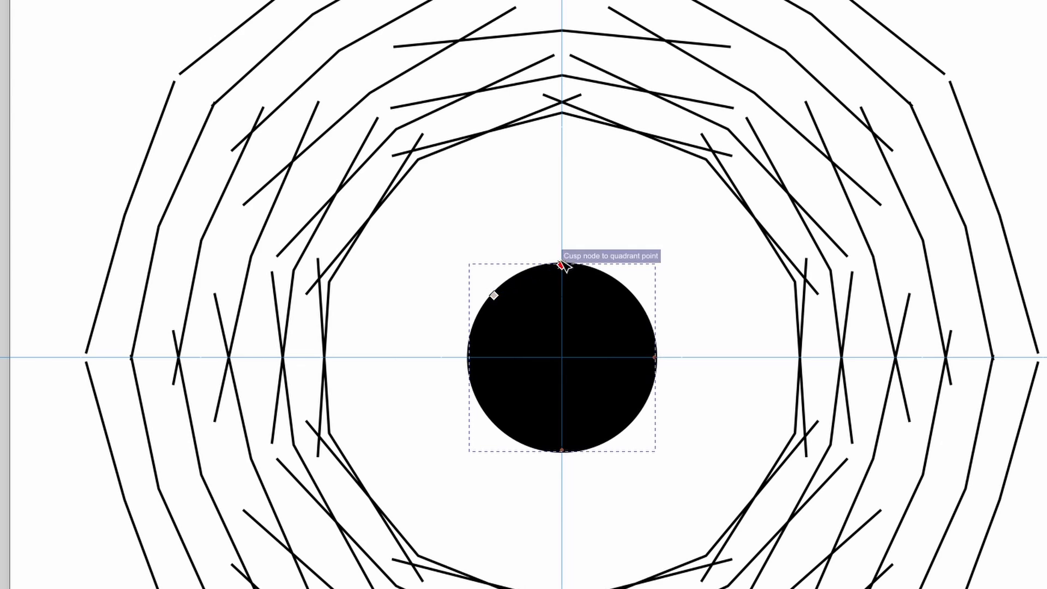
pyautogui.moveTo(561, 266); pyautogui.dragTo(567, 174)
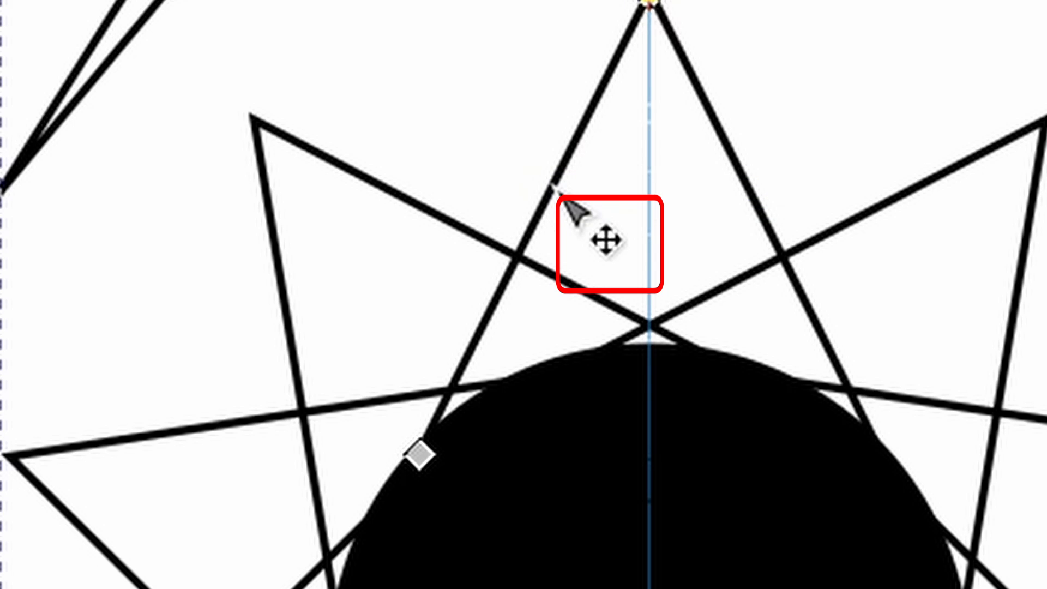
pyautogui.moveTo(563, 201)
pyautogui.mouseDown()
pyautogui.moveTo(493, 164)
pyautogui.moveTo(551, 193)
pyautogui.moveTo(458, 201)
pyautogui.moveTo(478, 183)
pyautogui.moveTo(492, 189)
pyautogui.moveTo(482, 193)
pyautogui.mouseUp()
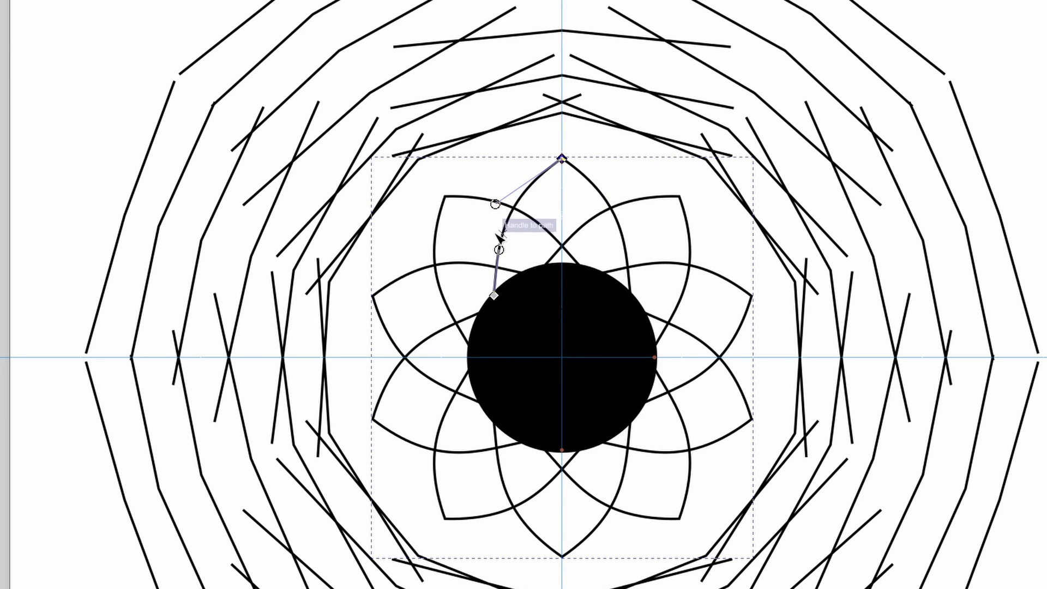
pyautogui.moveTo(499, 251); pyautogui.dragTo(452, 252)
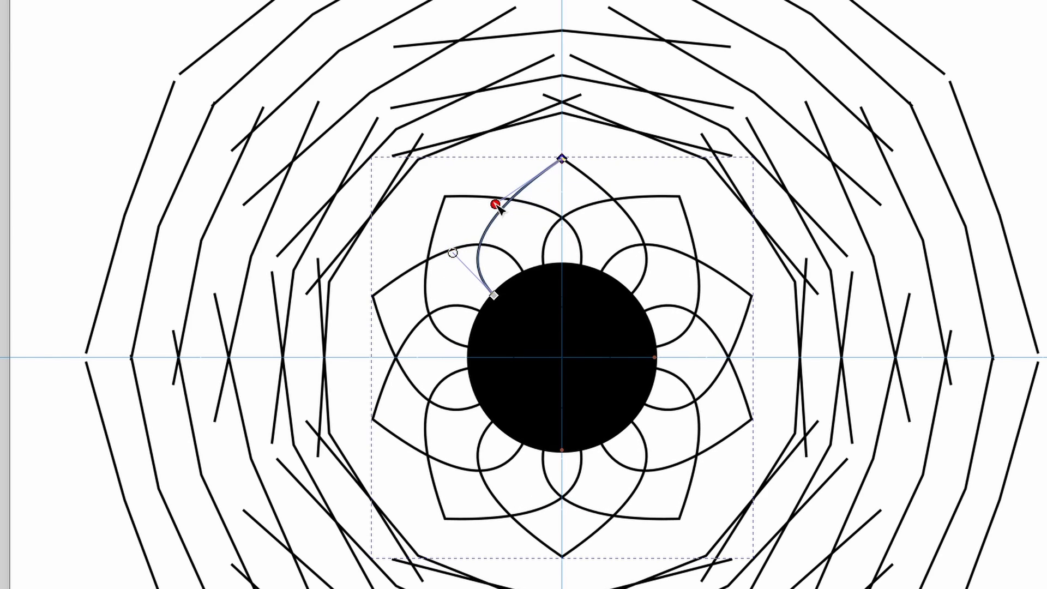
pyautogui.moveTo(498, 208); pyautogui.dragTo(517, 236)
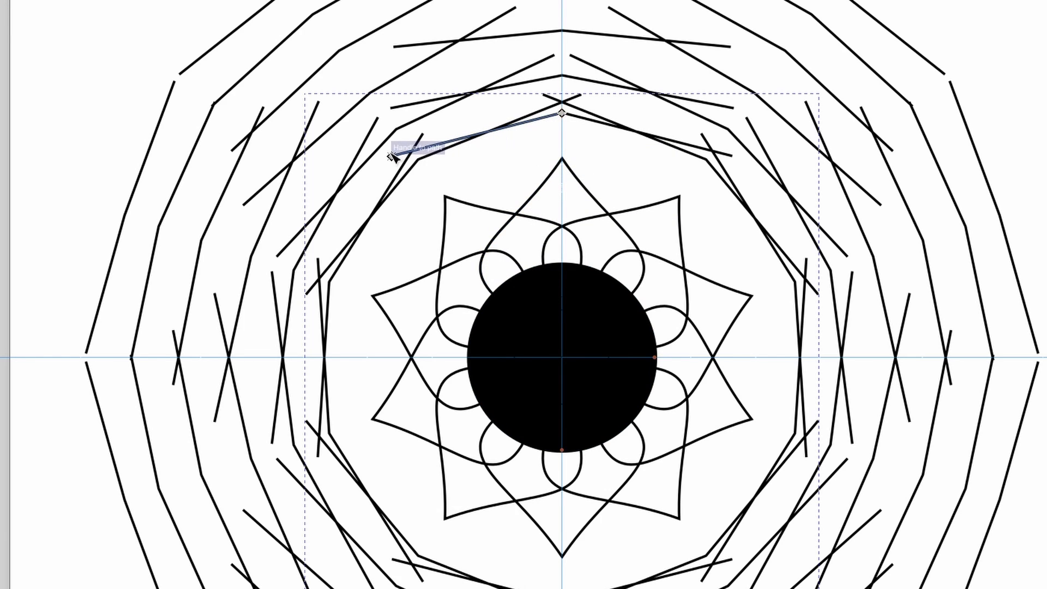
# Reshape the second and third lines into curved petals by moving their outer nodes inward onto the inner pattern and bending their segments.
pyautogui.moveTo(405, 152); pyautogui.dragTo(479, 205)
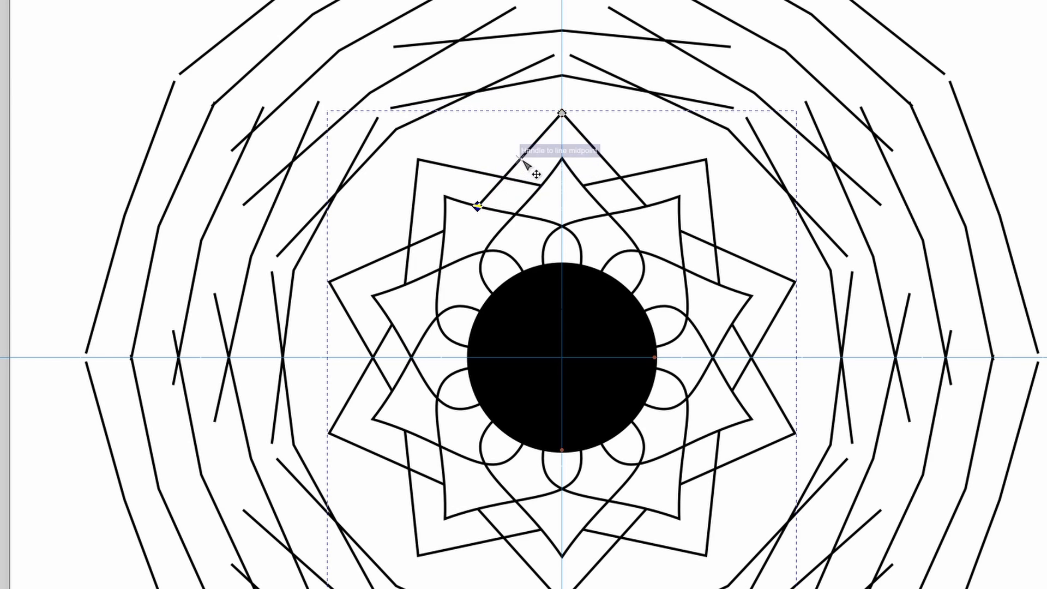
pyautogui.moveTo(523, 158)
pyautogui.mouseDown()
pyautogui.moveTo(503, 154)
pyautogui.moveTo(483, 112)
pyautogui.moveTo(551, 166)
pyautogui.moveTo(538, 162)
pyautogui.mouseUp()
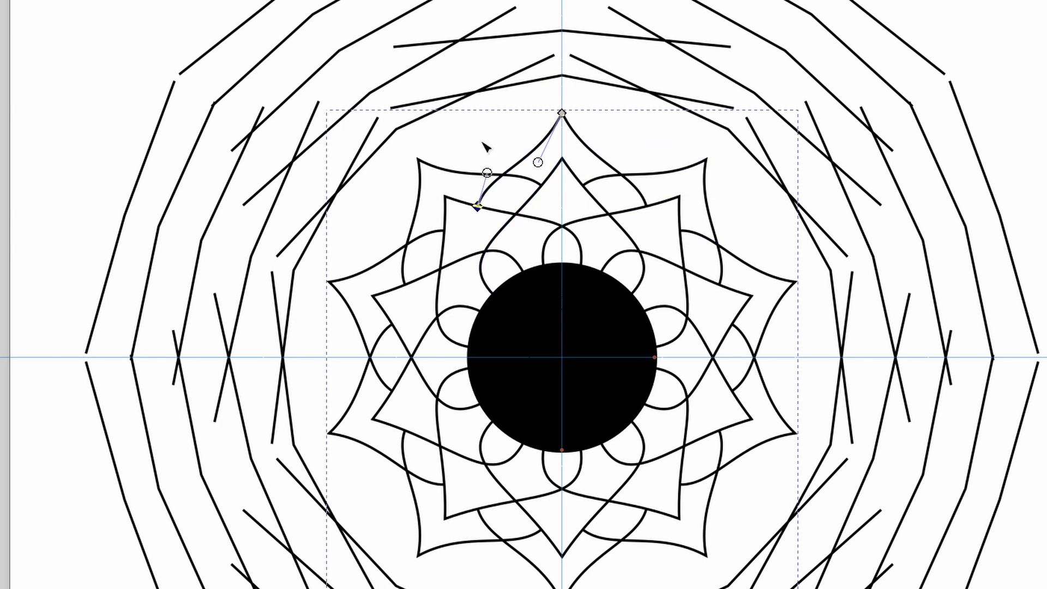
pyautogui.moveTo(466, 275); pyautogui.dragTo(432, 315)
pyautogui.moveTo(552, 267); pyautogui.dragTo(554, 240)
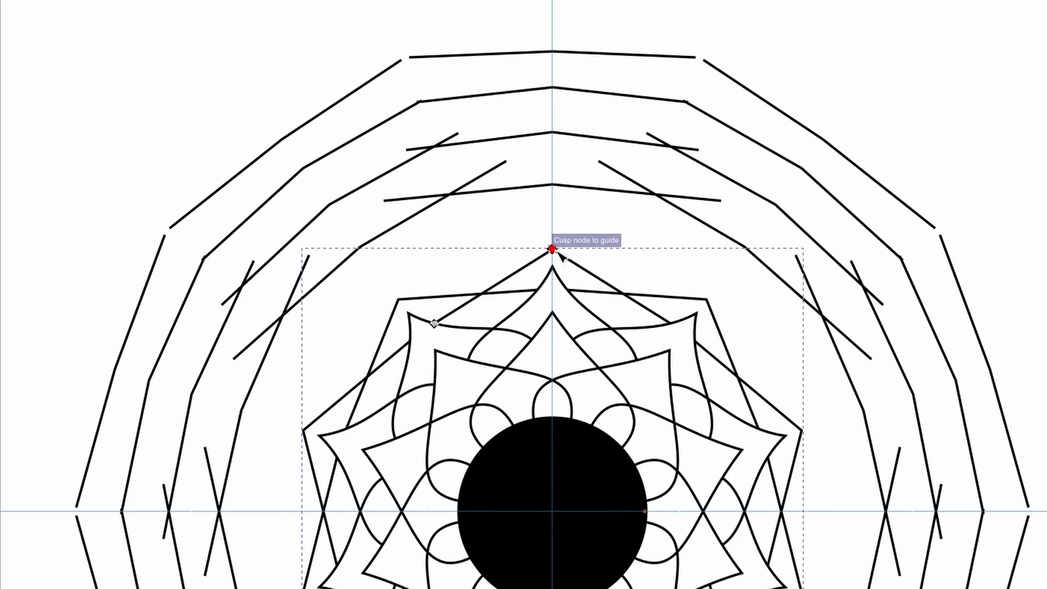
pyautogui.moveTo(480, 263)
pyautogui.mouseDown()
pyautogui.moveTo(491, 272)
pyautogui.moveTo(480, 289)
pyautogui.moveTo(488, 278)
pyautogui.mouseUp()
# Raise the fourth line's guide node, place its outer node on the third pattern's crossing, and curve it into a broad petal with a pointed tip.
pyautogui.moveTo(552, 246); pyautogui.dragTo(552, 164)
pyautogui.moveTo(444, 267); pyautogui.dragTo(458, 251)
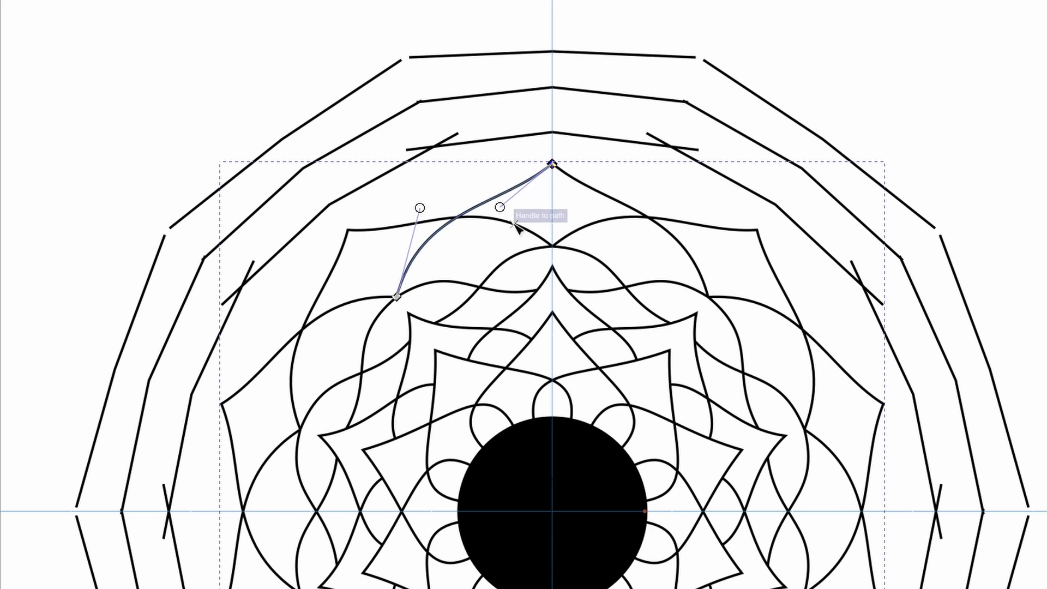
pyautogui.moveTo(499, 207); pyautogui.dragTo(531, 197)
pyautogui.moveTo(419, 207); pyautogui.dragTo(463, 164)
# Lower the fifth and sixth lines' guide nodes, anchor their outer ends on the fourth pattern, and curve them into nested heart and rounded petals.
pyautogui.click(490, 141)
pyautogui.moveTo(551, 131); pyautogui.dragTo(551, 163)
pyautogui.moveTo(406, 150); pyautogui.dragTo(424, 103)
pyautogui.moveTo(552, 147); pyautogui.dragTo(552, 108)
pyautogui.moveTo(430, 133); pyautogui.dragTo(458, 129)
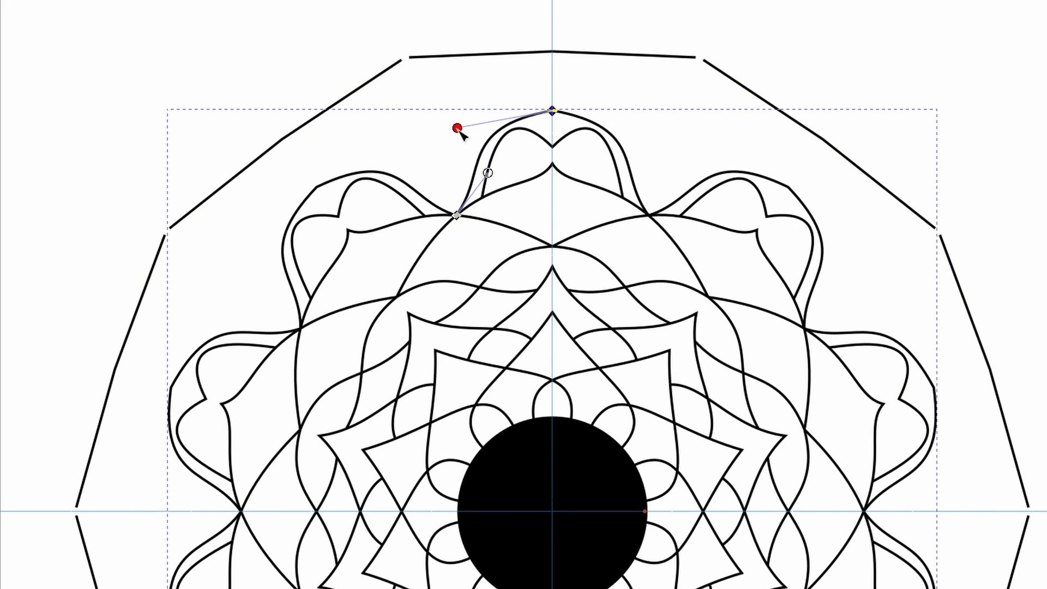
# Lower the outermost line's guide node to just above the rounded petals, pull its outer node in onto them, and curve it into an enclosing petal.
pyautogui.click(548, 53)
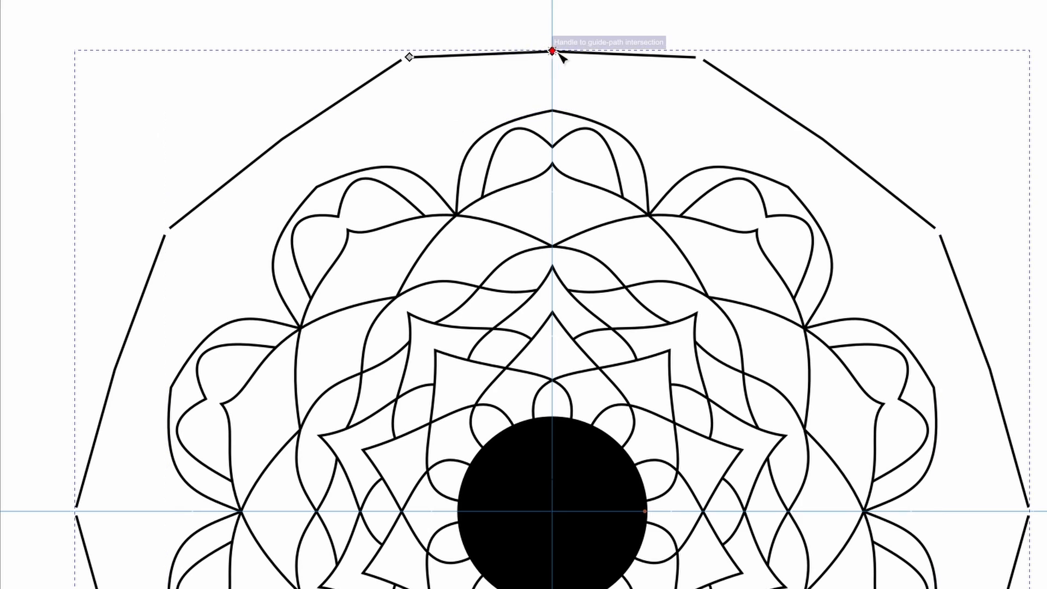
pyautogui.moveTo(552, 52); pyautogui.dragTo(552, 89)
pyautogui.moveTo(409, 56); pyautogui.dragTo(441, 183)
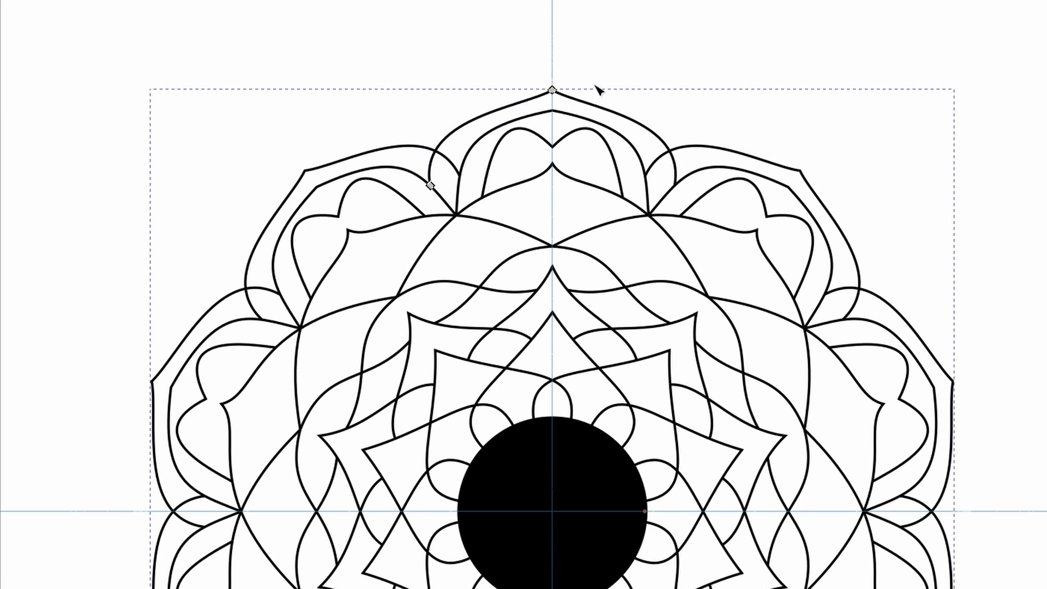
pyautogui.press('-')
pyautogui.press('-')
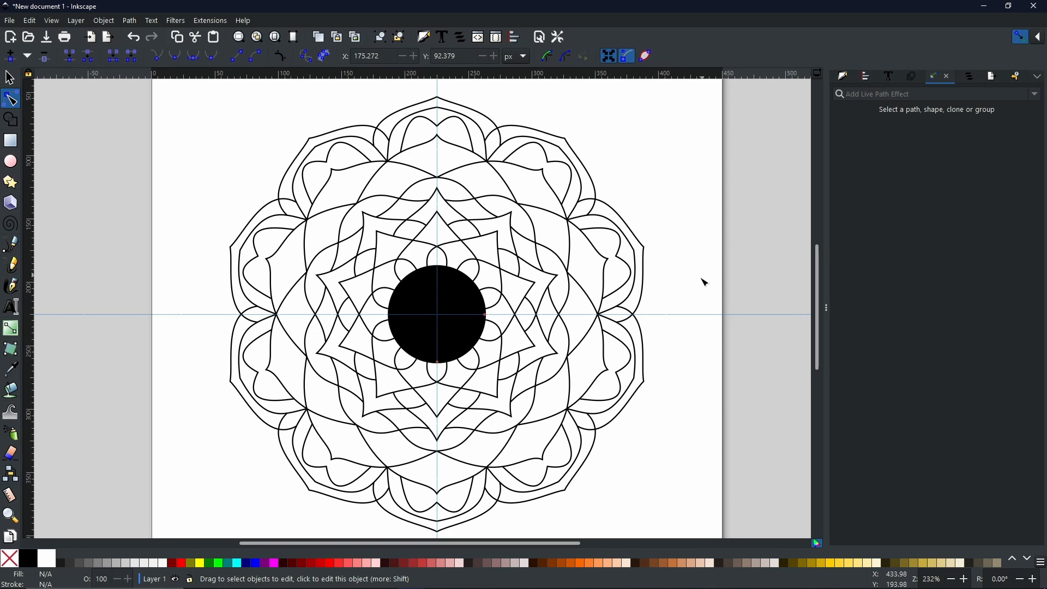
# Expand Layer 1 and group g44 in the object list, and enter the group for editing.
pyautogui.click(970, 77)
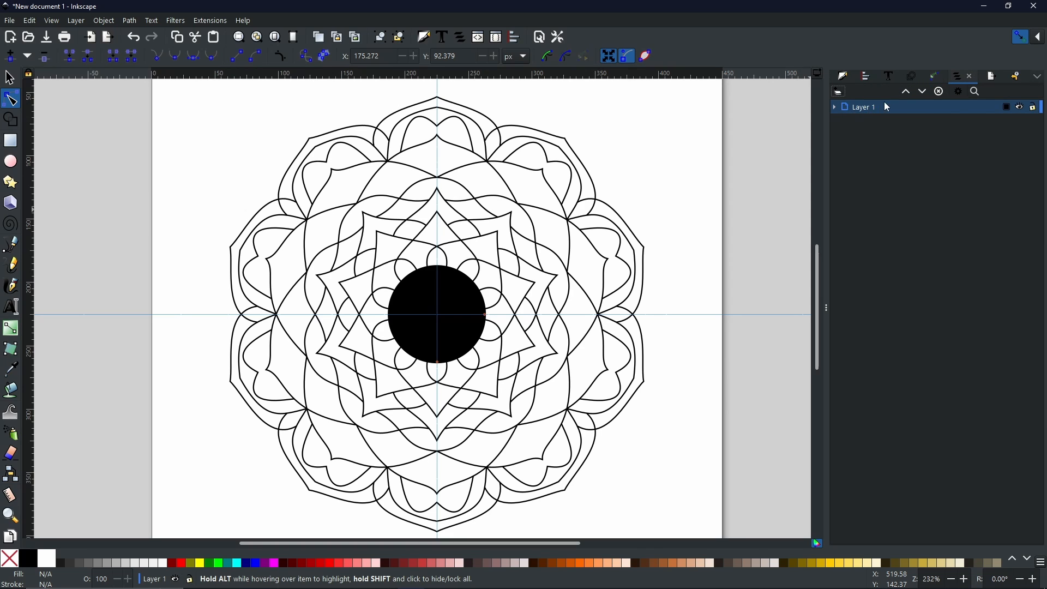
pyautogui.moveTo(847, 109); pyautogui.dragTo(590, 25)
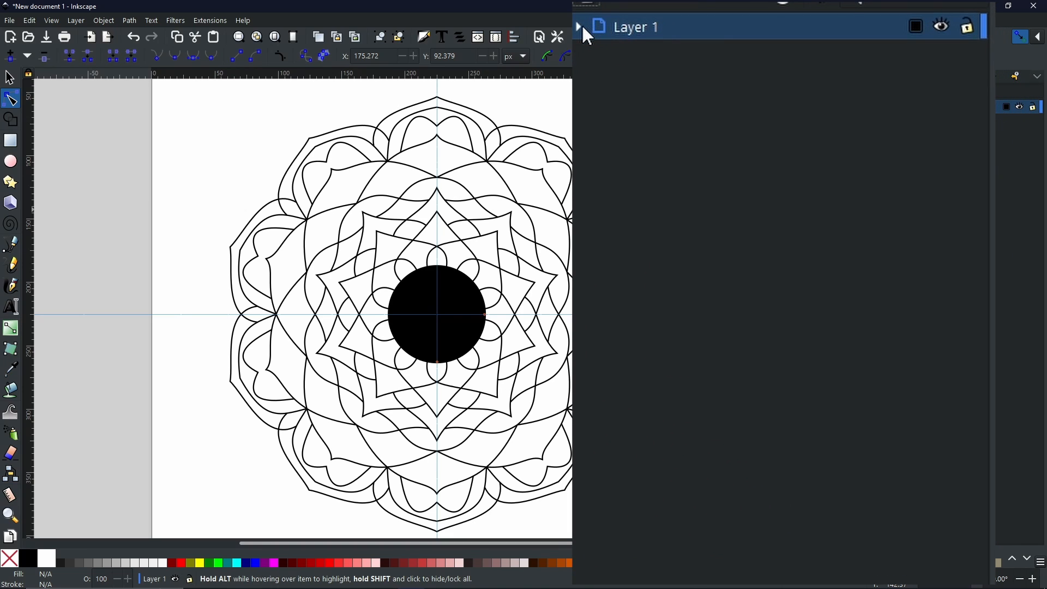
pyautogui.click(579, 27)
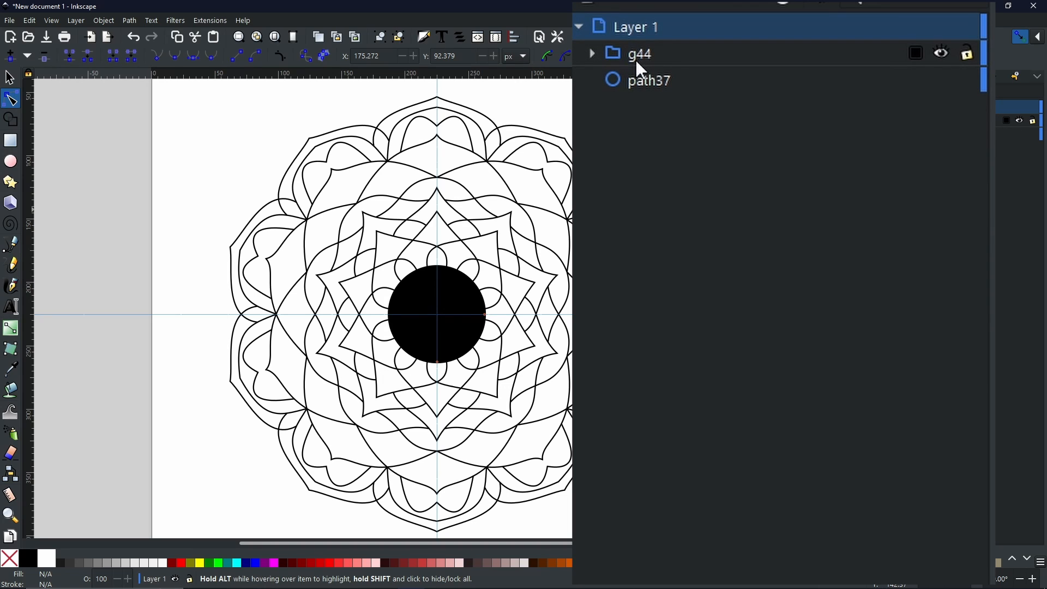
pyautogui.click(592, 54)
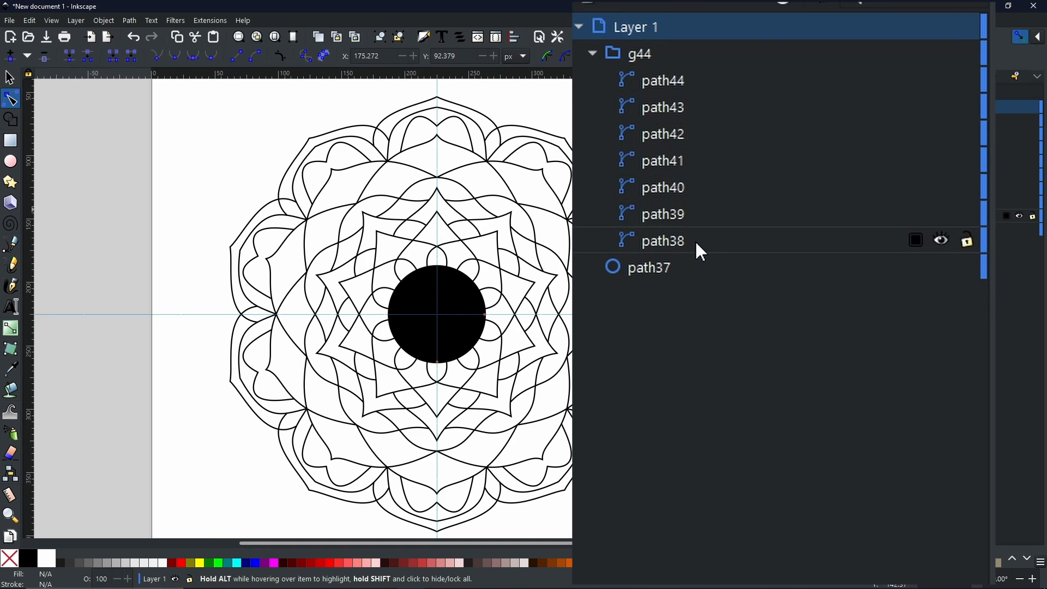
pyautogui.click(661, 52)
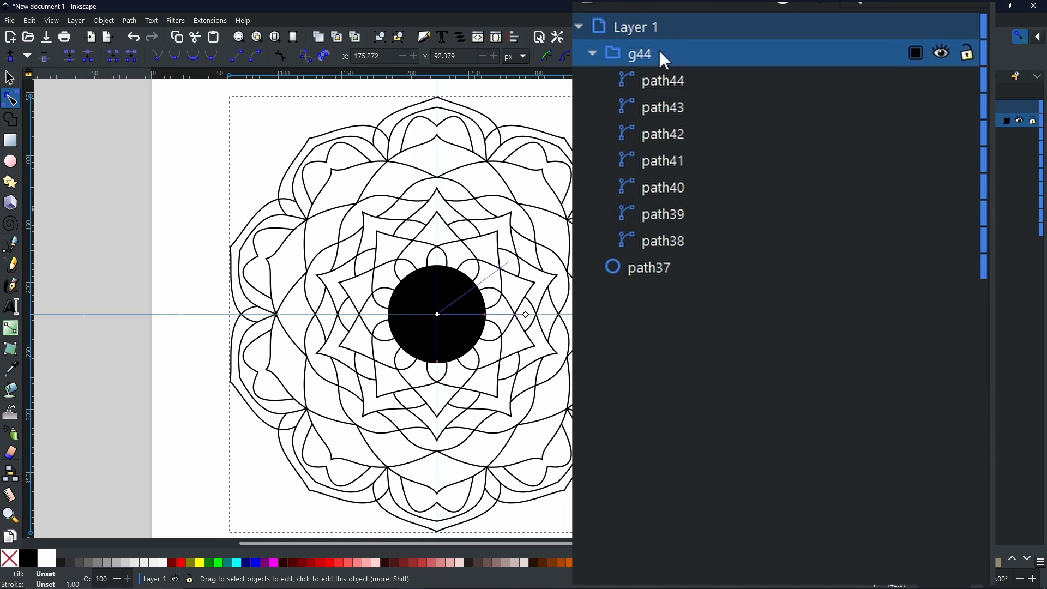
pyautogui.rightClick(688, 51)
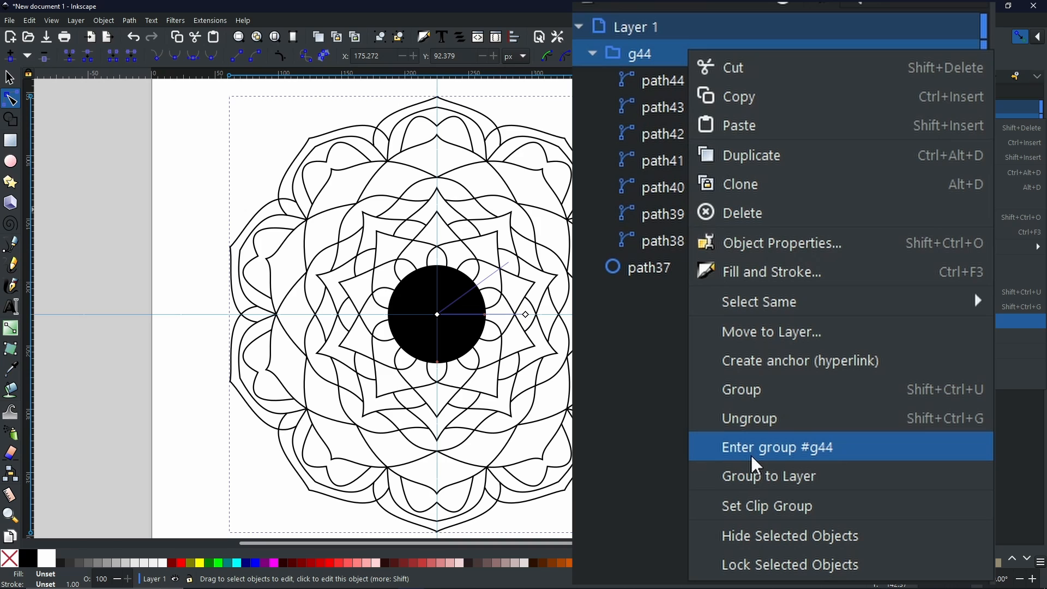
pyautogui.click(755, 464)
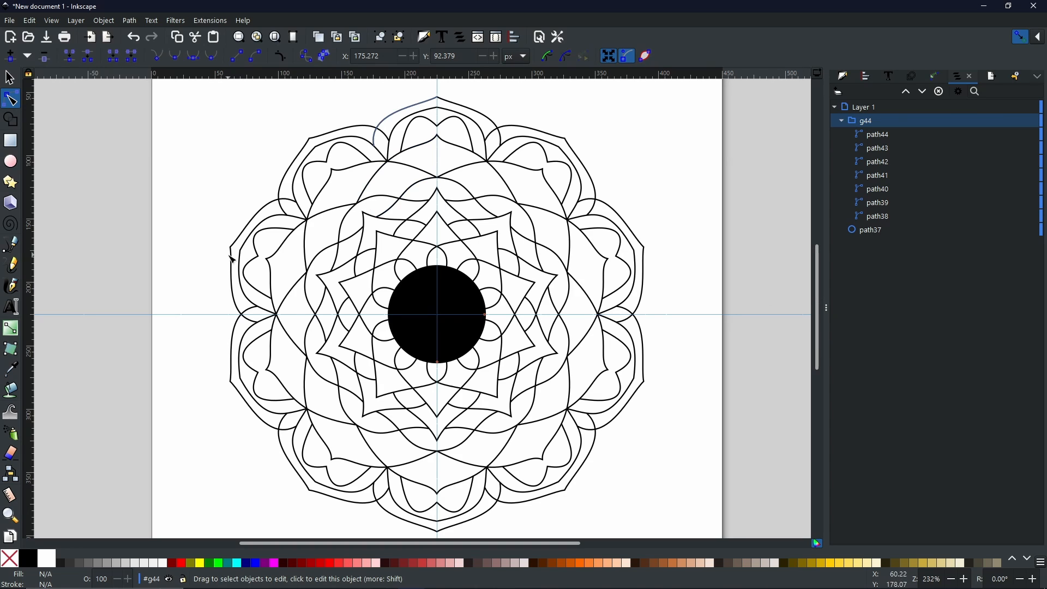
# Draw a circle of about 4.3 px radius inside the group, in the open area within the broad upper-left petals.
pyautogui.click(12, 162)
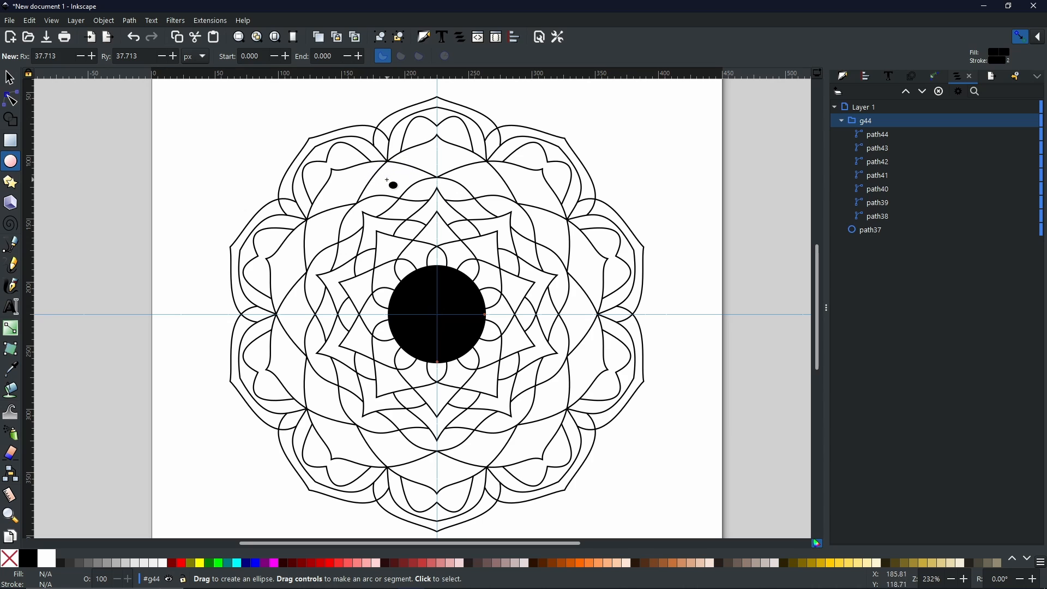
pyautogui.scroll(3, 345, 186)
pyautogui.scroll(1, 344, 186)
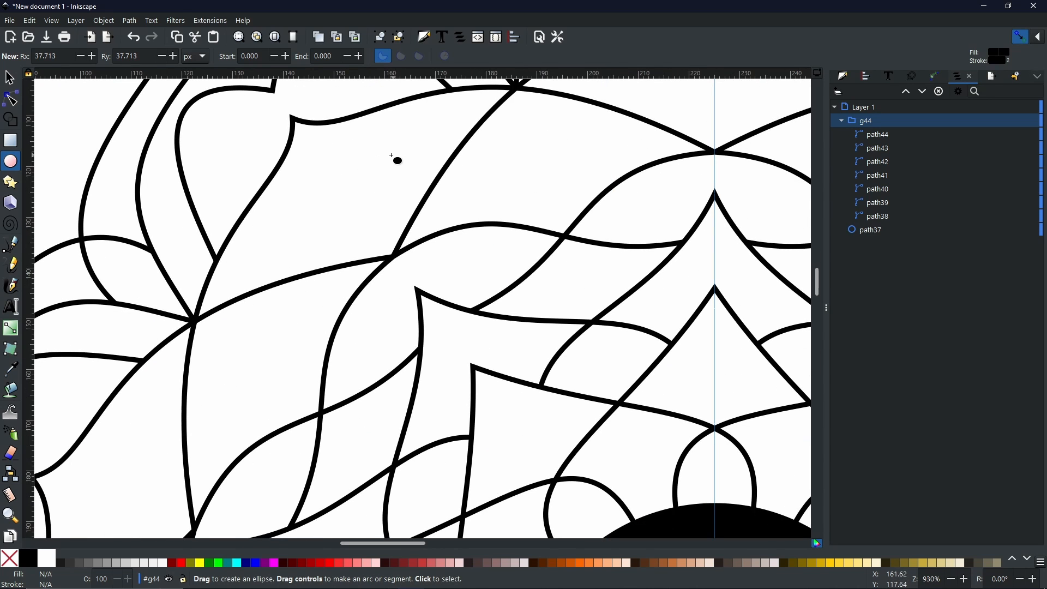
pyautogui.moveTo(378, 161); pyautogui.dragTo(417, 179)
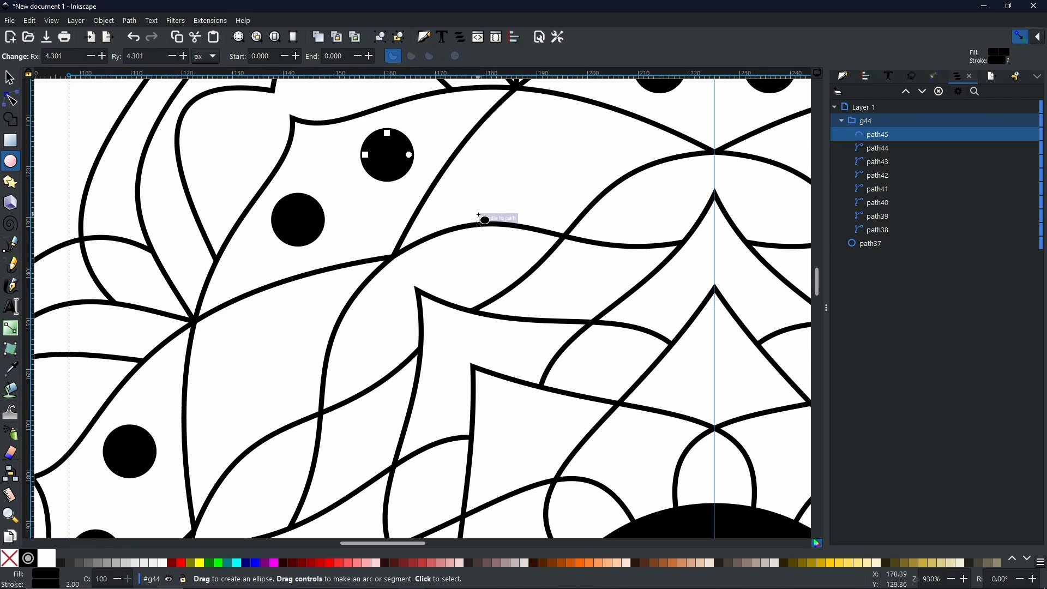
# Remove the black fill from the circle drawn inside the broad upper-left petals.
pyautogui.keyDown('ctrl'); pyautogui.scroll(-2, 509, 203); pyautogui.keyUp('ctrl')
pyautogui.keyDown('ctrl'); pyautogui.scroll(-1, 509, 203); pyautogui.keyUp('ctrl')
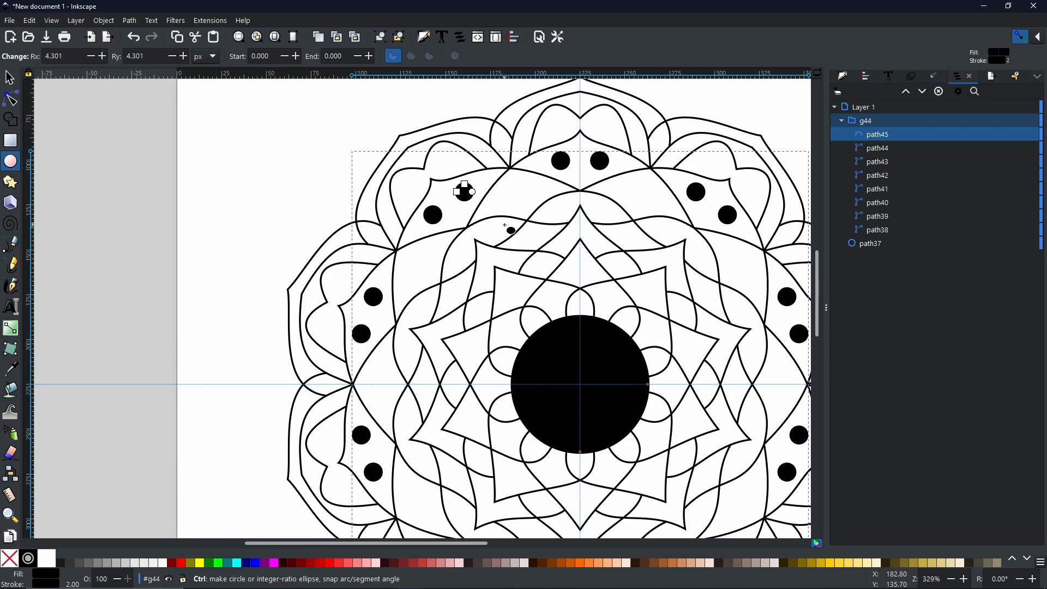
pyautogui.moveTo(507, 225); pyautogui.dragTo(391, 178)
pyautogui.keyDown('ctrl'); pyautogui.scroll(-2, 391, 178); pyautogui.keyUp('ctrl')
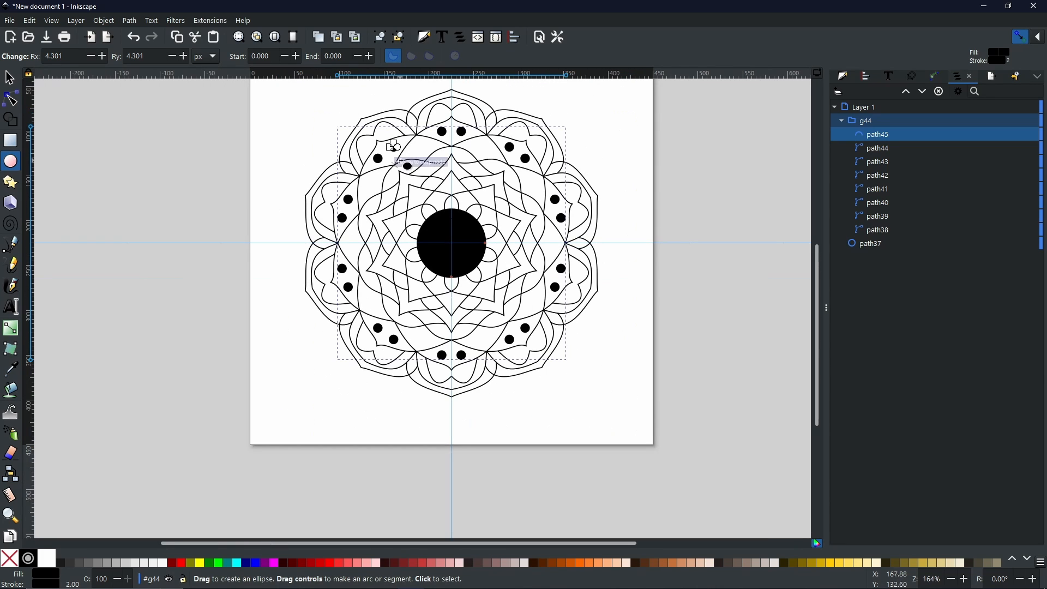
pyautogui.scroll(1, 376, 183)
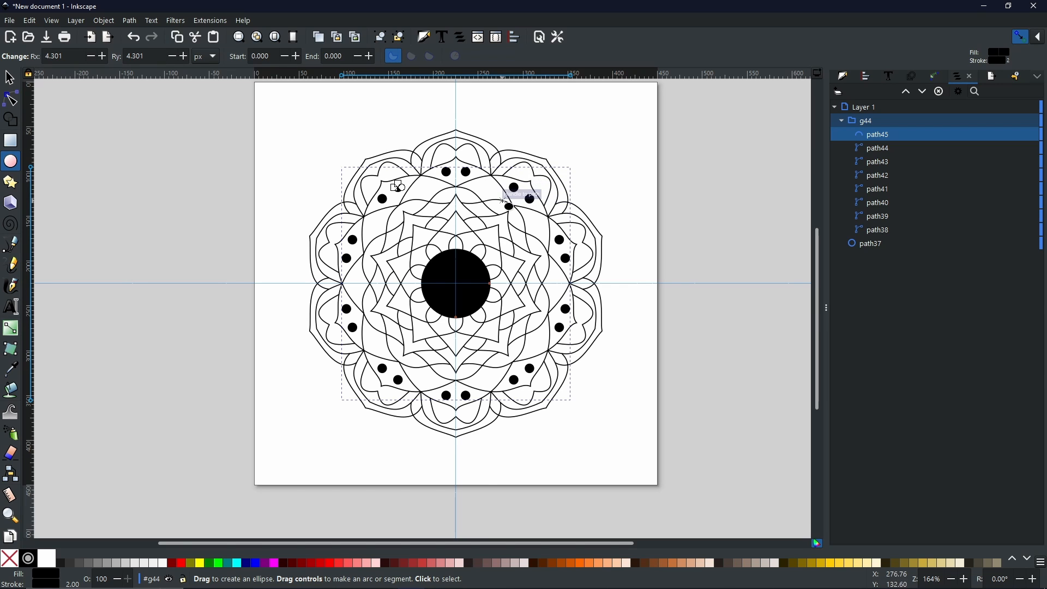
pyautogui.scroll(3, 491, 194)
pyautogui.moveTo(443, 209); pyautogui.dragTo(416, 203)
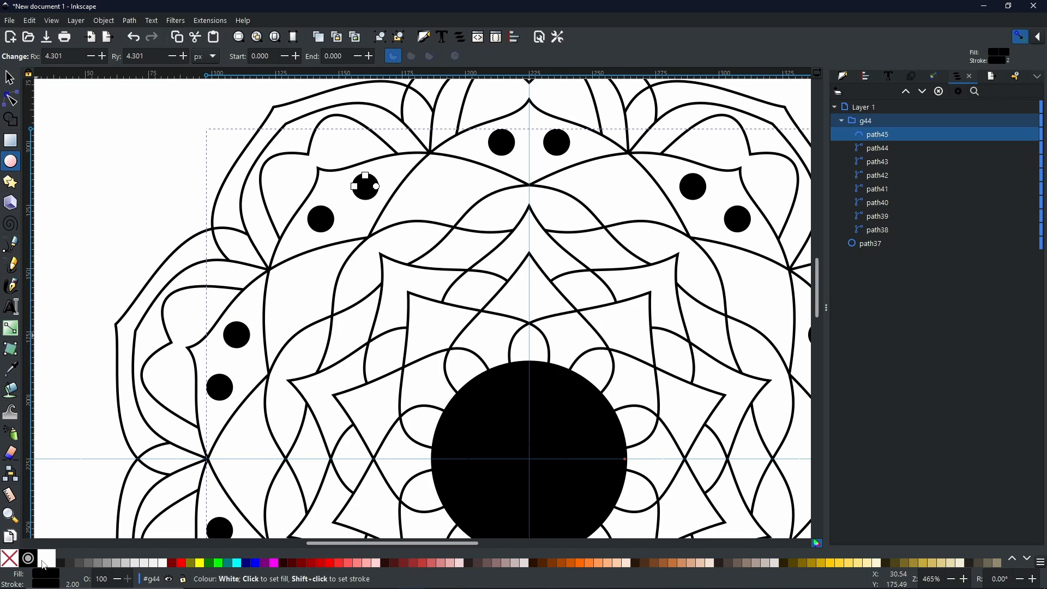
pyautogui.press('shift')
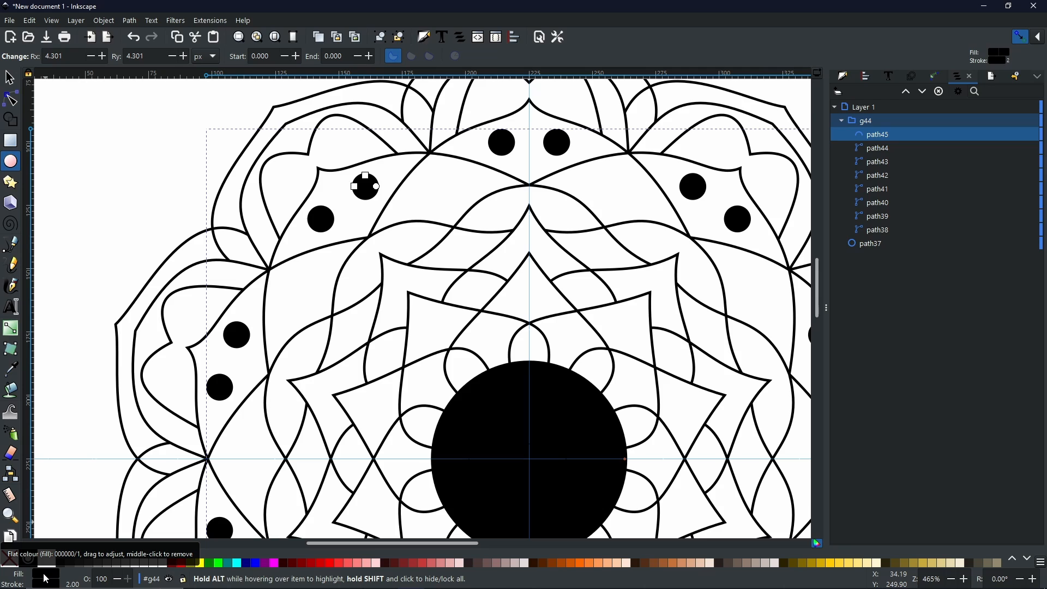
pyautogui.click(13, 566)
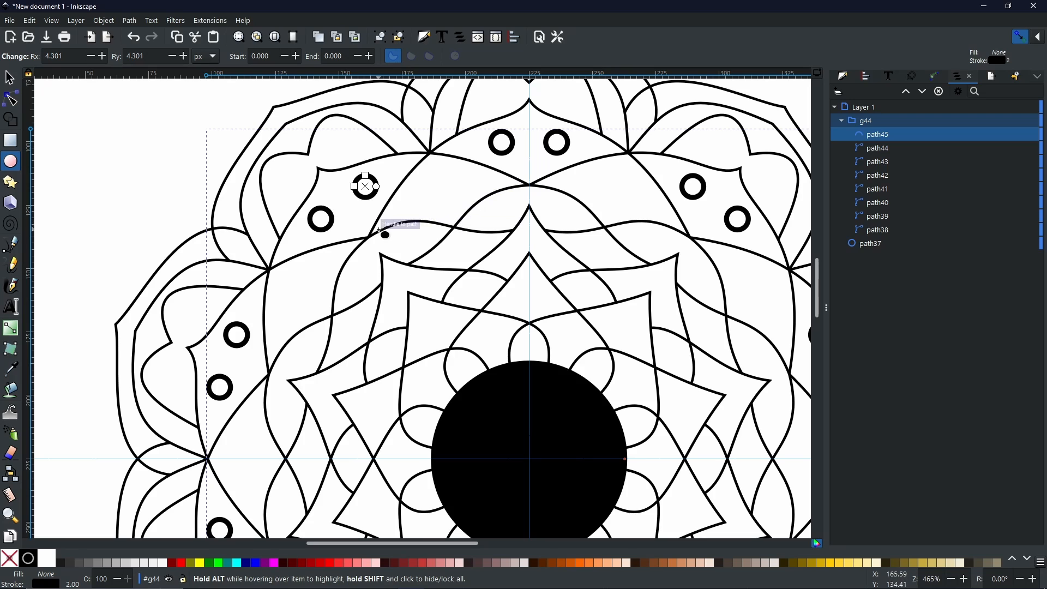
pyautogui.moveTo(441, 192); pyautogui.dragTo(470, 199)
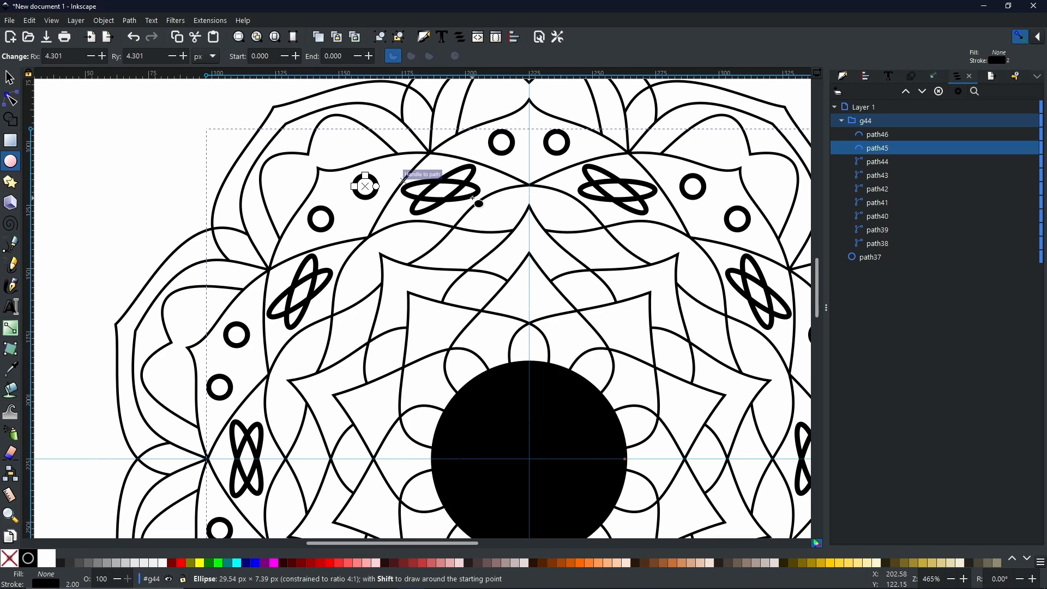
pyautogui.moveTo(476, 196); pyautogui.dragTo(479, 197)
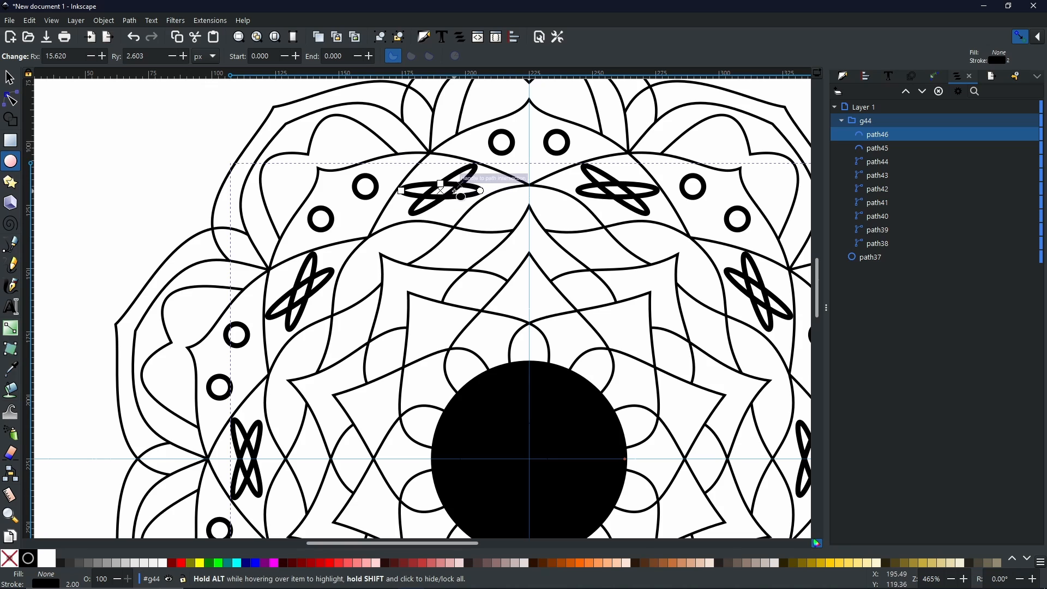
pyautogui.hotkey('ctrl', 'z')
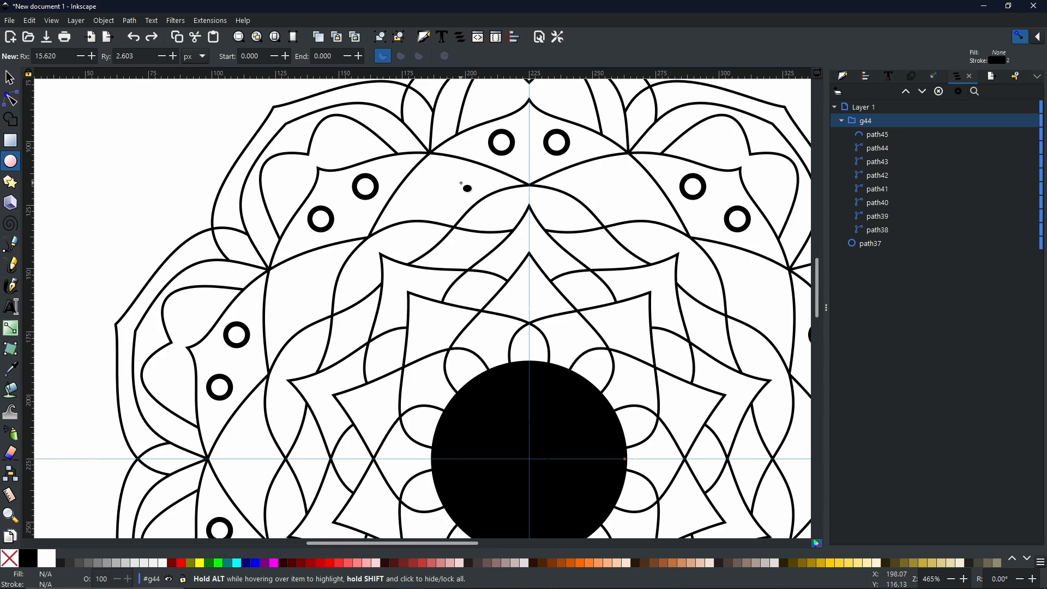
# Draw a second circle of about 4.3 px radius inside the group, in the open area below the top petal, left of the vertical guide.
pyautogui.moveTo(461, 184); pyautogui.dragTo(474, 193)
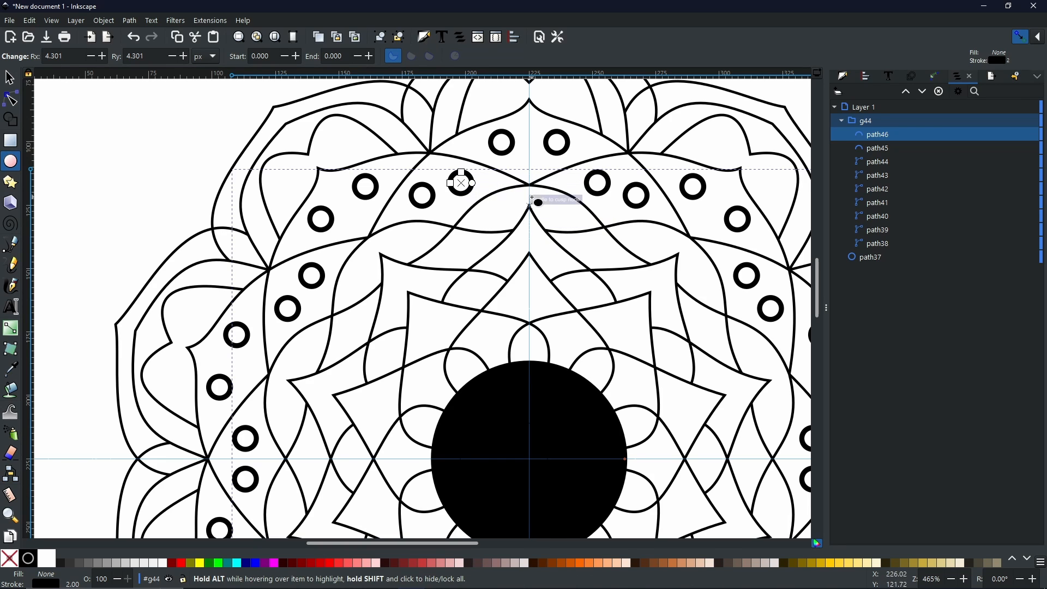
pyautogui.scroll(-2, 530, 207)
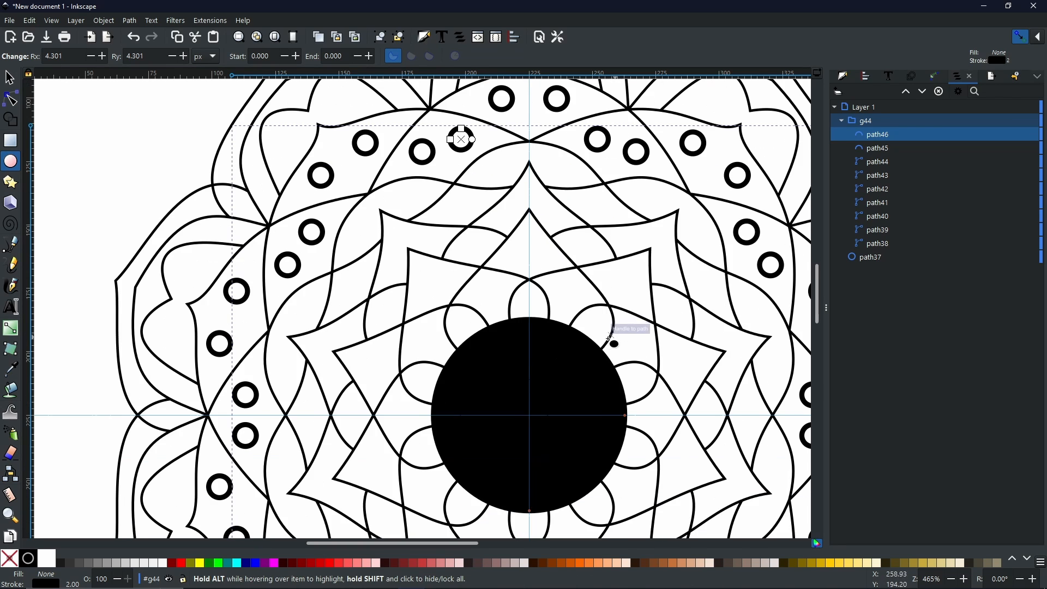
pyautogui.hscroll(3, 509, 369)
pyautogui.scroll(2, 509, 369)
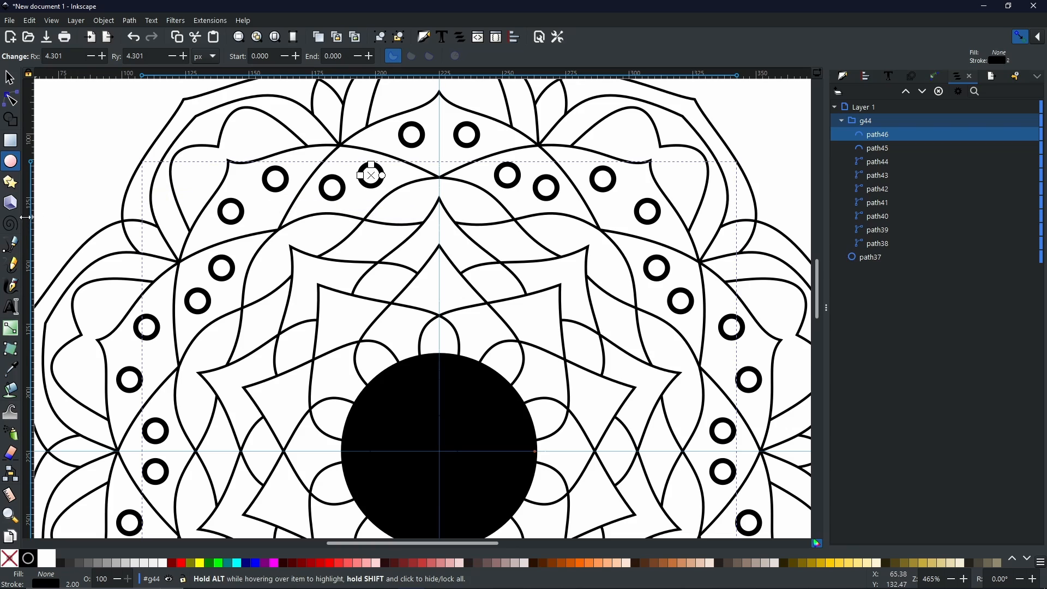
# With the Pencil tool, draw two straight lines from the small arch above the central disc down to the disc, left of the vertical guide.
pyautogui.click(14, 266)
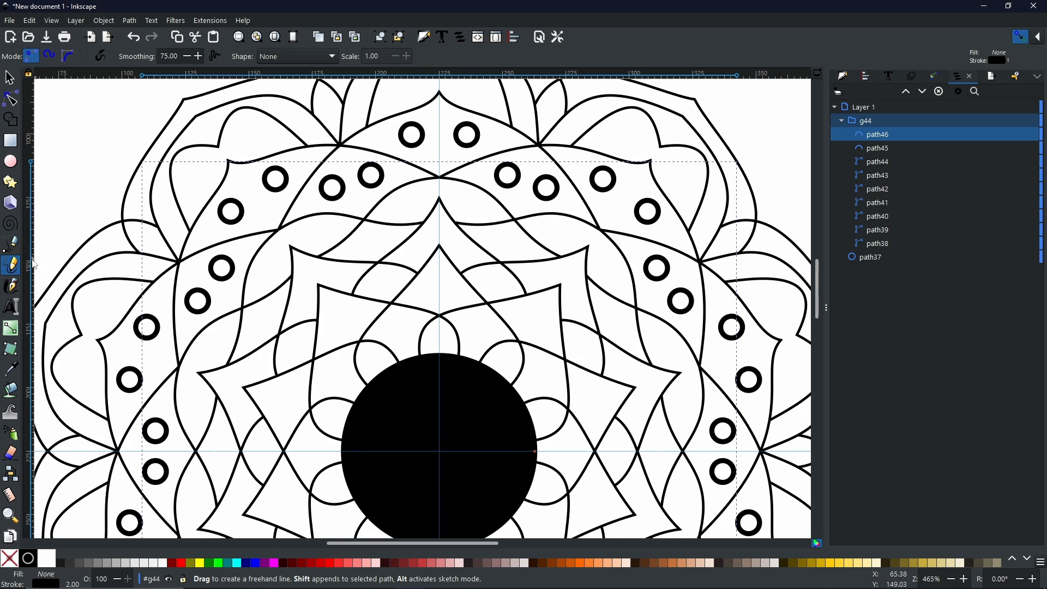
pyautogui.press('Escape')
pyautogui.hscroll(-2, 34, 265)
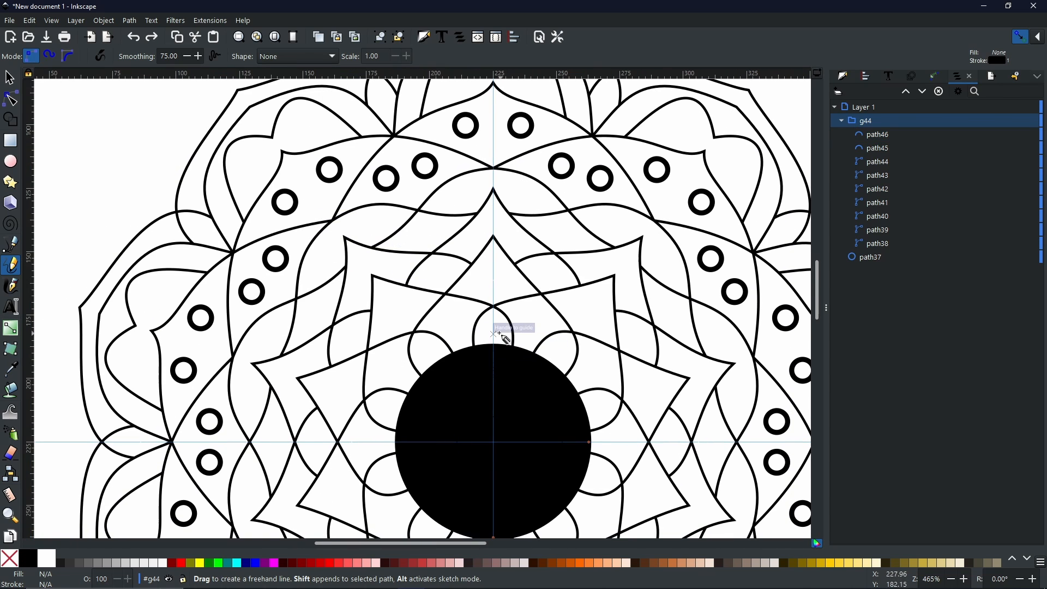
pyautogui.scroll(4, 494, 309)
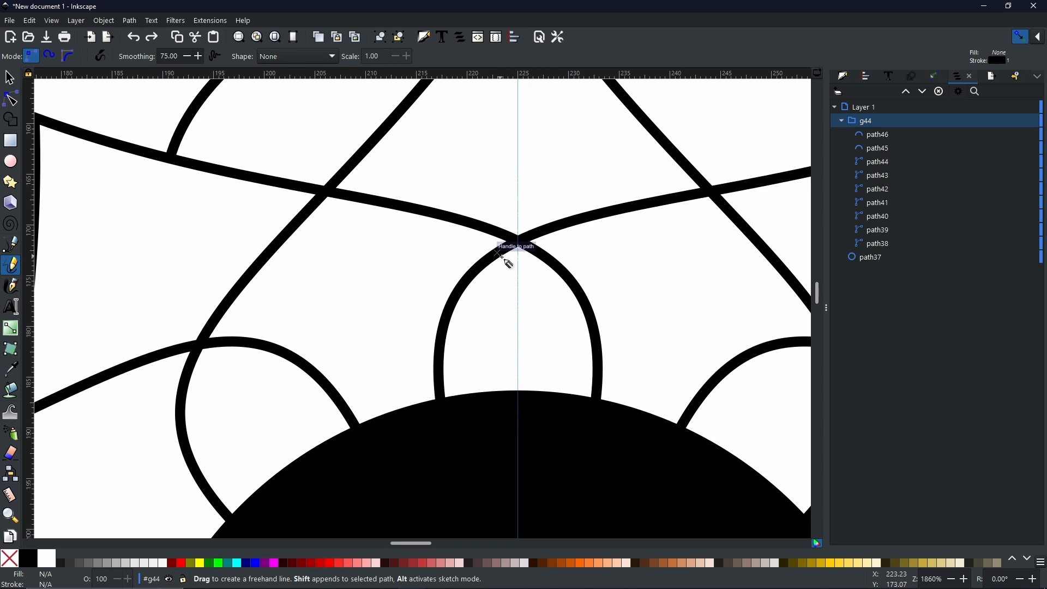
pyautogui.moveTo(500, 253); pyautogui.dragTo(502, 398)
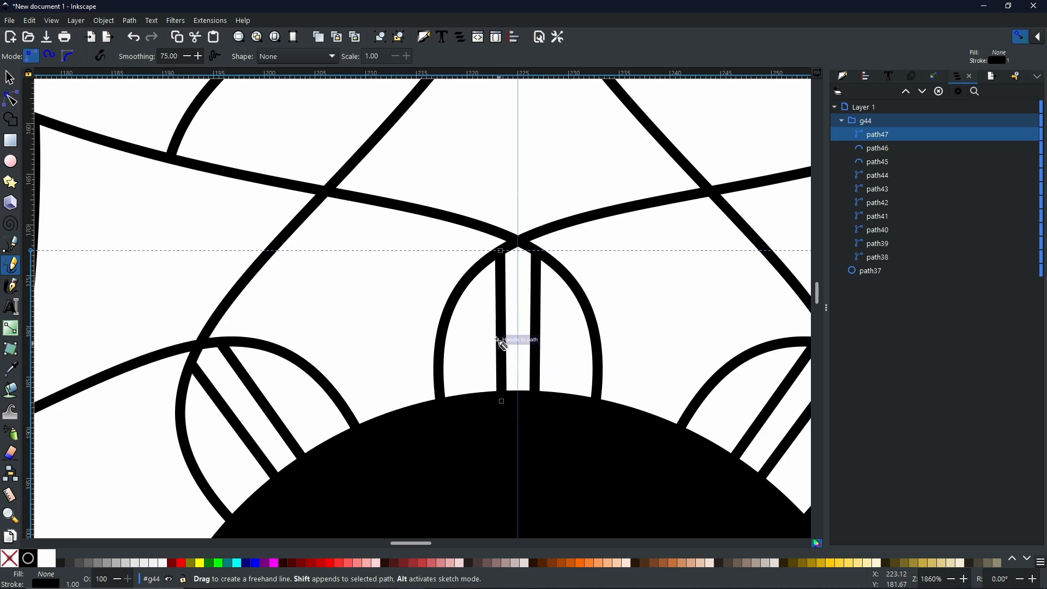
pyautogui.moveTo(468, 282); pyautogui.dragTo(475, 398)
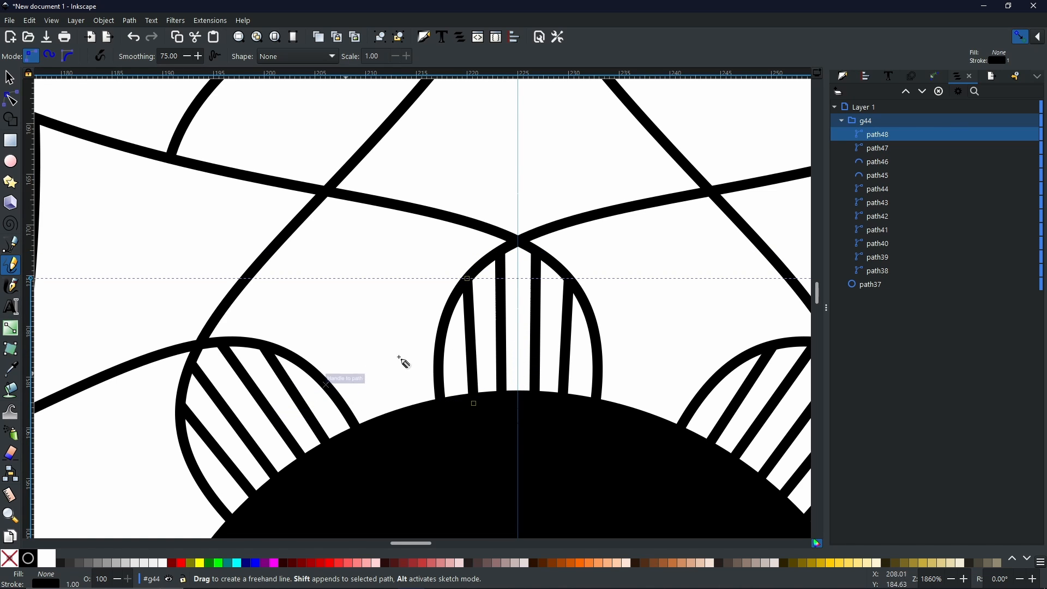
# Draw two straight lines fanning up from the crossing of the inner star curves, one to the arc above and one to that arc's curve crossing.
pyautogui.keyDown('ctrl'); pyautogui.scroll(-3, 514, 330); pyautogui.keyUp('ctrl')
pyautogui.keyDown('ctrl'); pyautogui.scroll(-2, 514, 331); pyautogui.keyUp('ctrl')
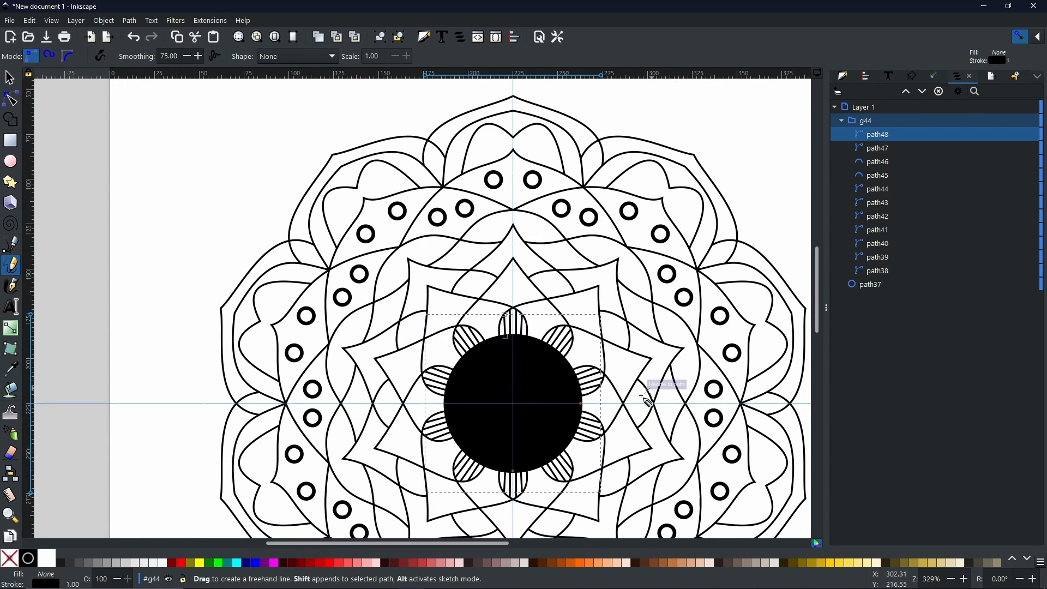
pyautogui.keyDown('ctrl'); pyautogui.scroll(1, 447, 297); pyautogui.keyUp('ctrl')
pyautogui.keyDown('ctrl'); pyautogui.scroll(2, 448, 300); pyautogui.keyUp('ctrl')
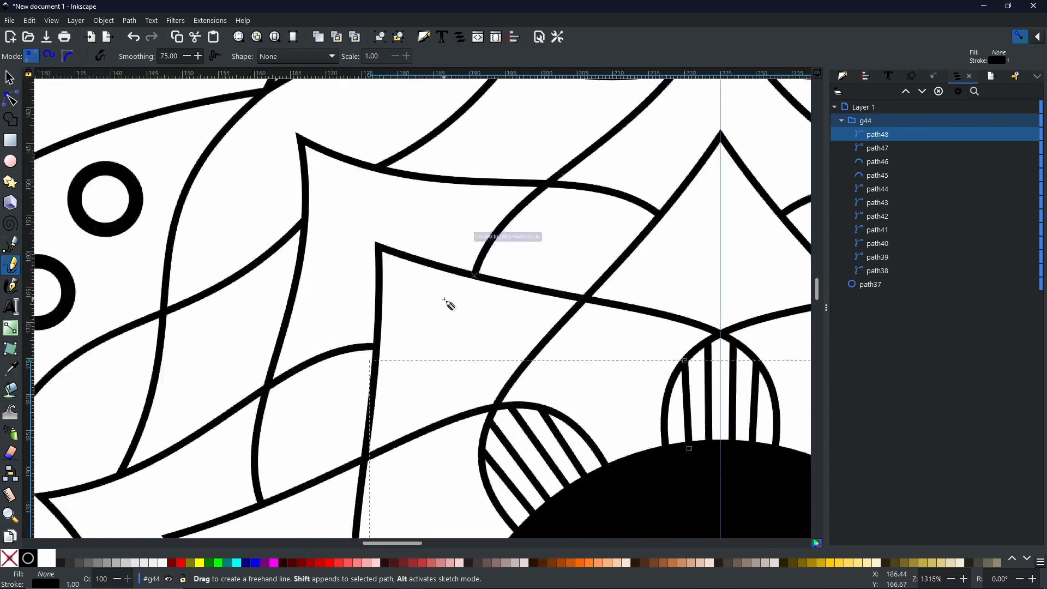
pyautogui.keyDown('ctrl'); pyautogui.scroll(1, 557, 236); pyautogui.keyUp('ctrl')
pyautogui.keyDown('ctrl'); pyautogui.scroll(1, 318, 293); pyautogui.keyUp('ctrl')
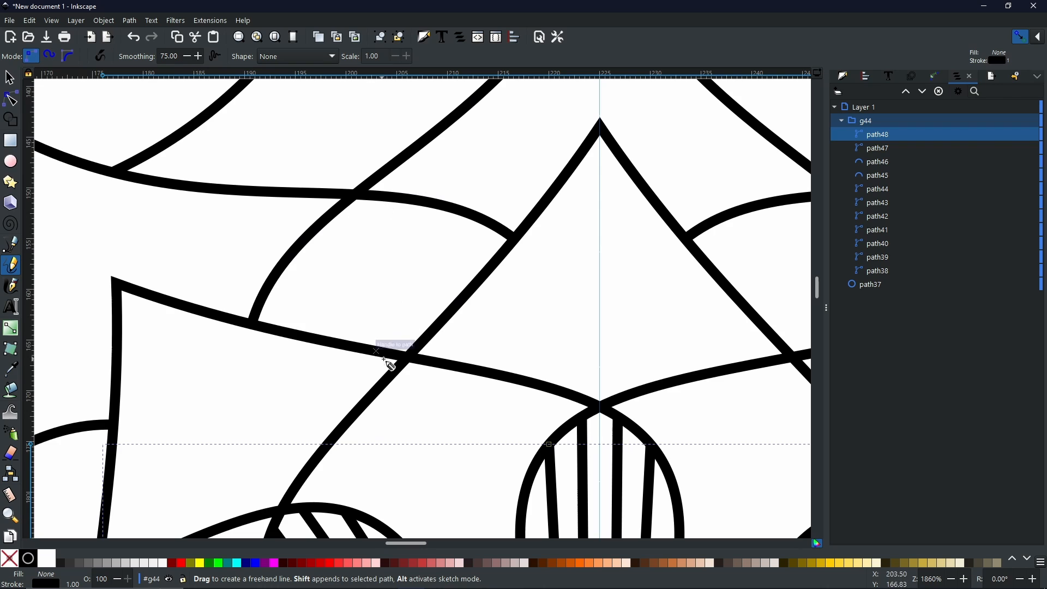
pyautogui.moveTo(410, 358)
pyautogui.mouseDown()
pyautogui.moveTo(391, 275)
pyautogui.moveTo(465, 236)
pyautogui.moveTo(478, 219)
pyautogui.moveTo(448, 209)
pyautogui.moveTo(467, 206)
pyautogui.moveTo(459, 210)
pyautogui.mouseUp()
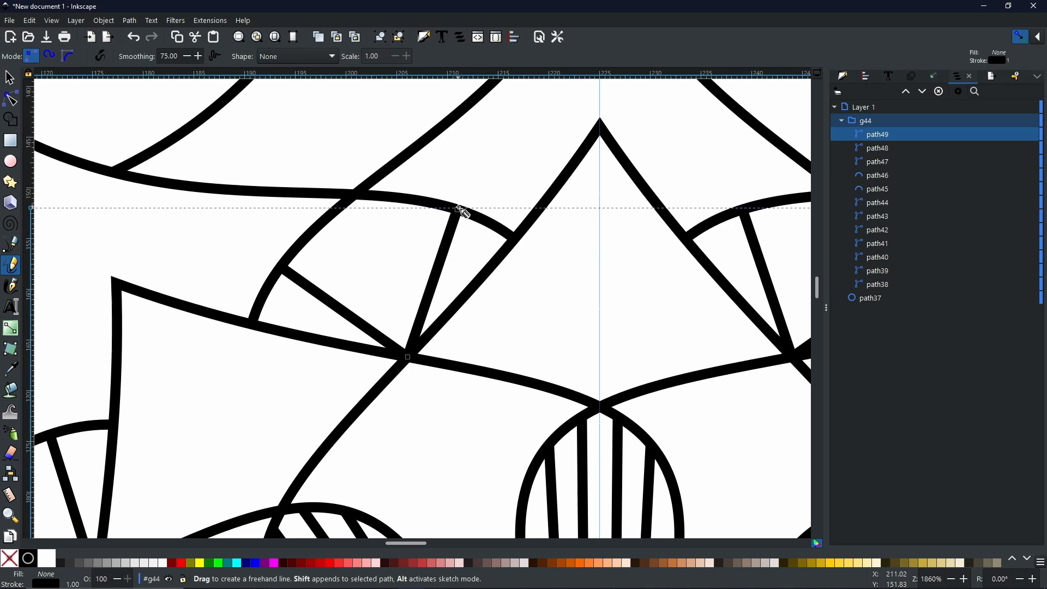
pyautogui.click(408, 357)
pyautogui.click(357, 201)
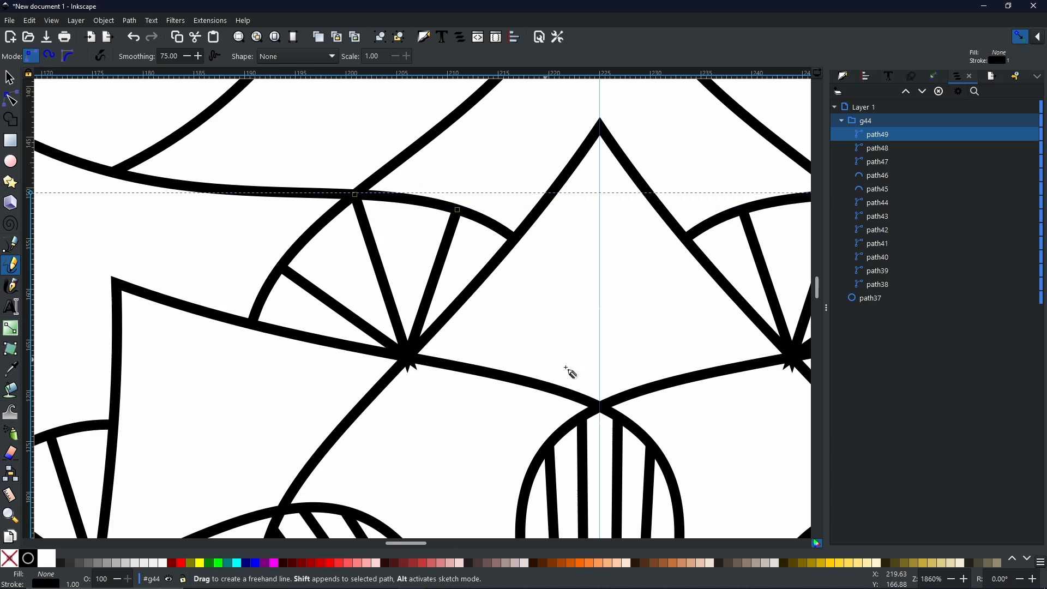
# Select every path in group g44, path49 through path38, and set their stroke join and cap to round.
pyautogui.scroll(-4, 573, 309)
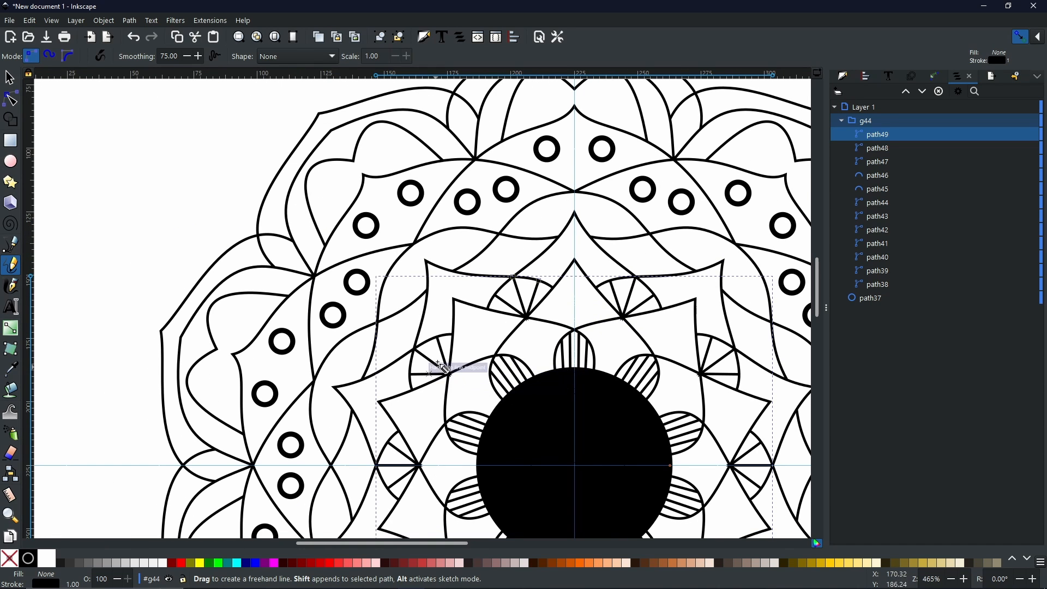
pyautogui.hscroll(4, 572, 375)
pyautogui.scroll(-1, 572, 375)
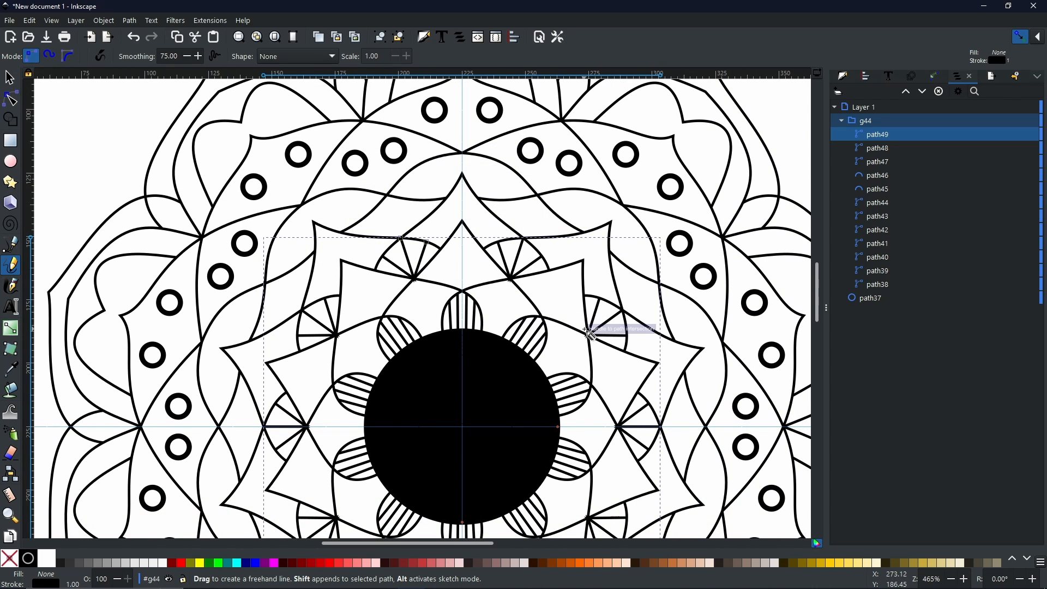
pyautogui.scroll(3, 416, 284)
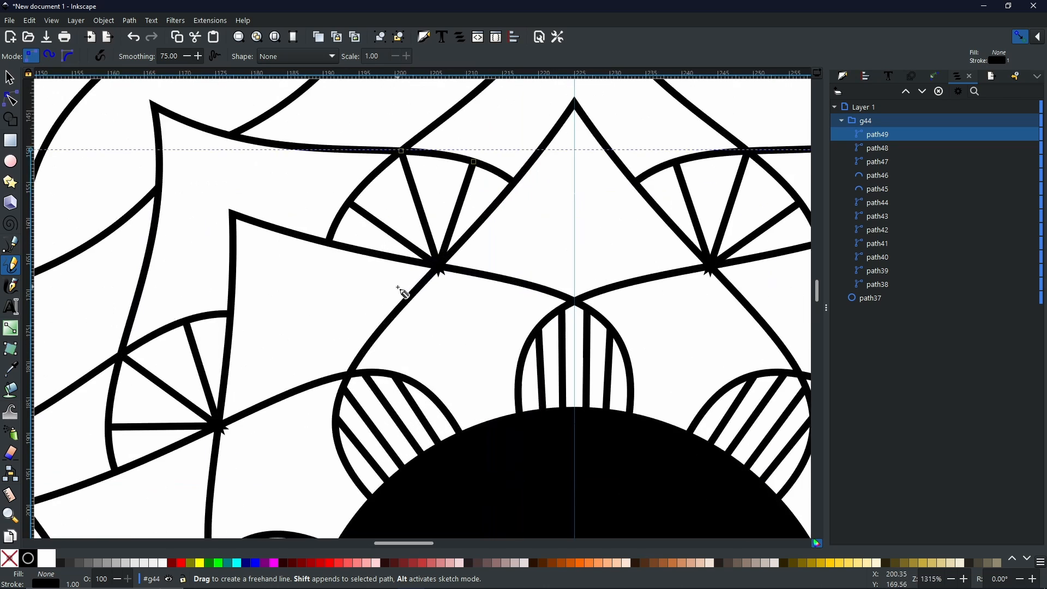
pyautogui.scroll(4, 435, 297)
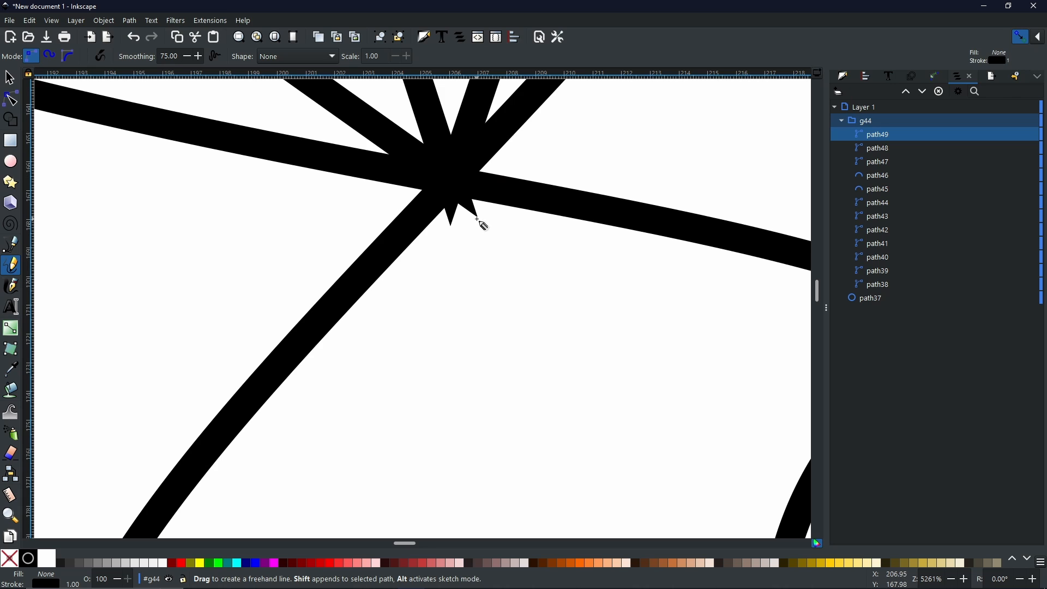
pyautogui.scroll(-6, 523, 335)
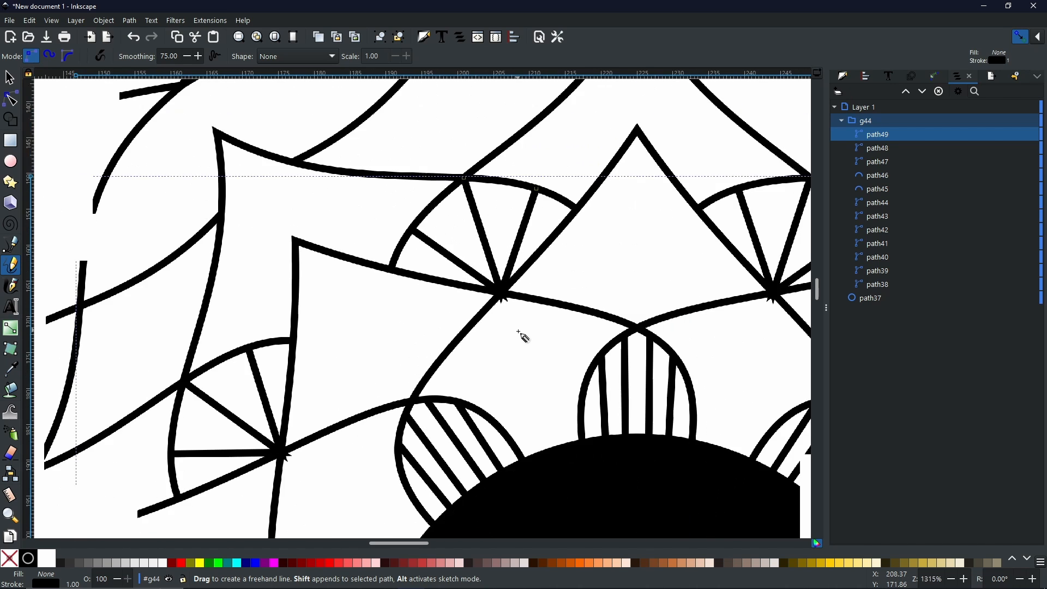
pyautogui.hscroll(5, 608, 299)
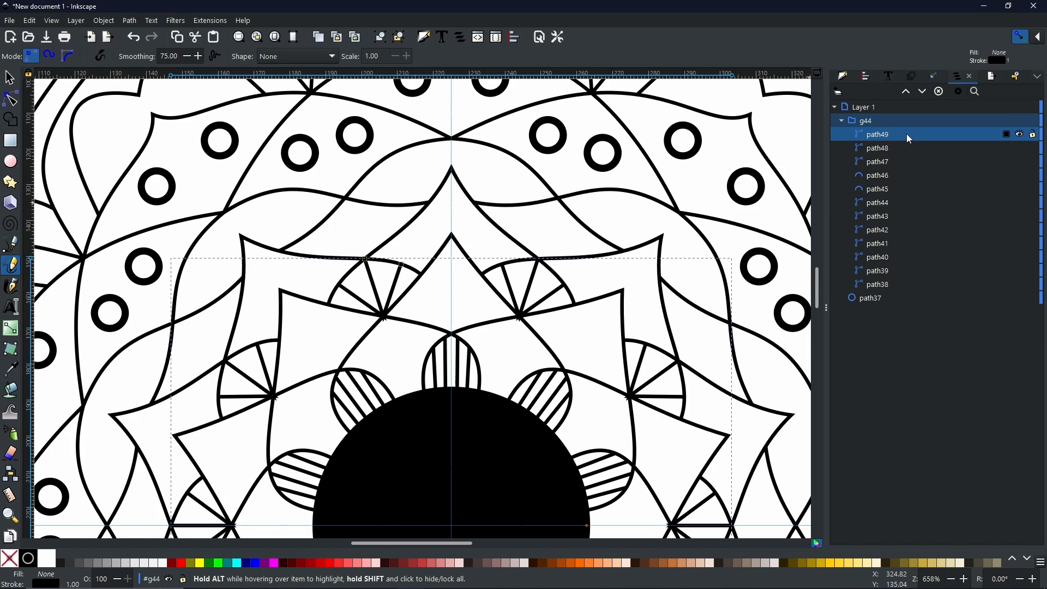
pyautogui.keyDown('shift'); pyautogui.click(895, 283); pyautogui.keyUp('shift')
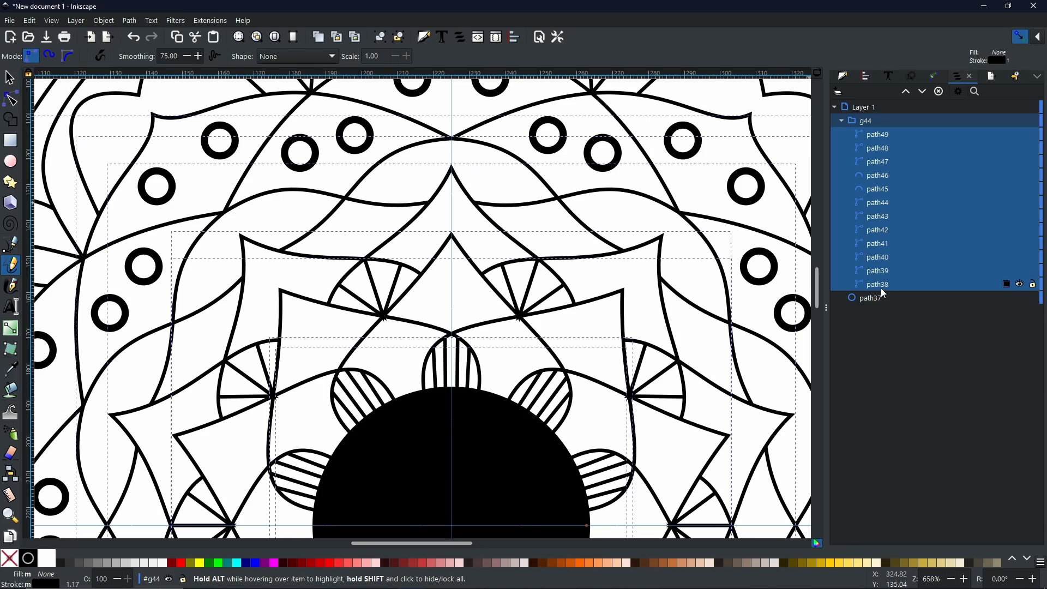
pyautogui.click(843, 77)
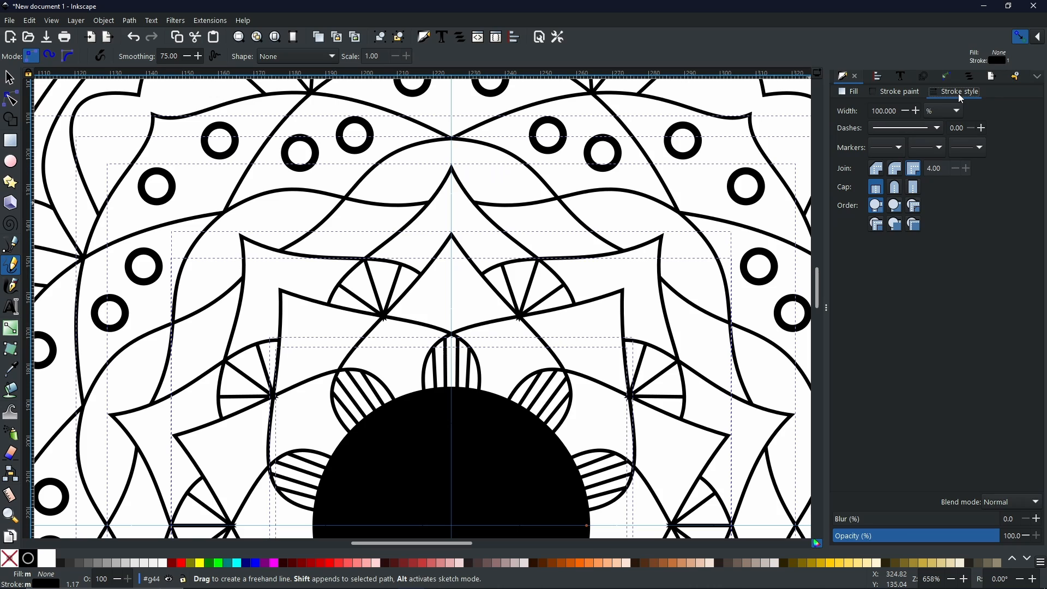
pyautogui.click(896, 170)
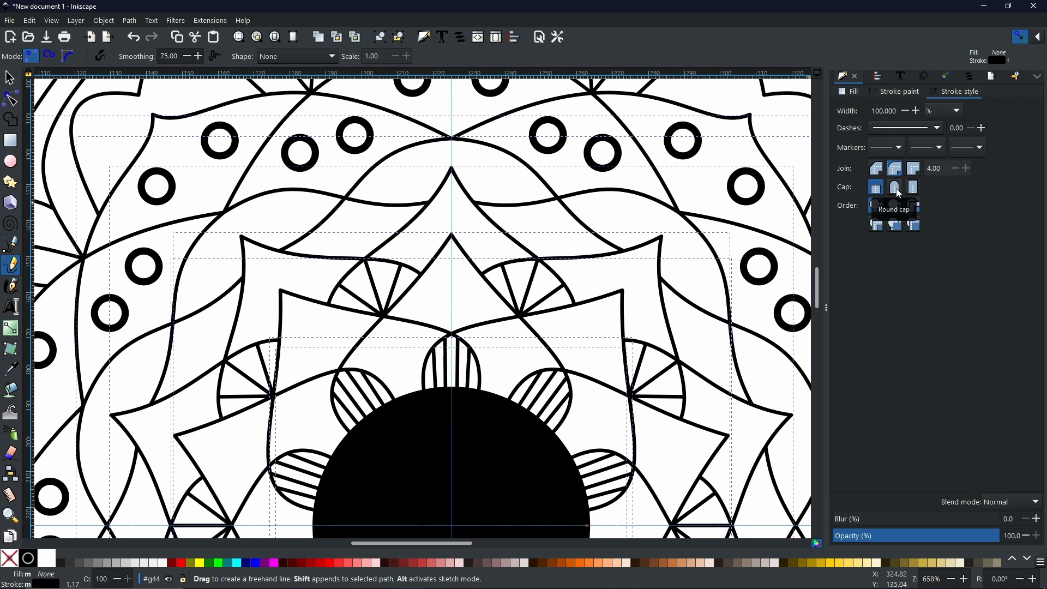
pyautogui.click(898, 191)
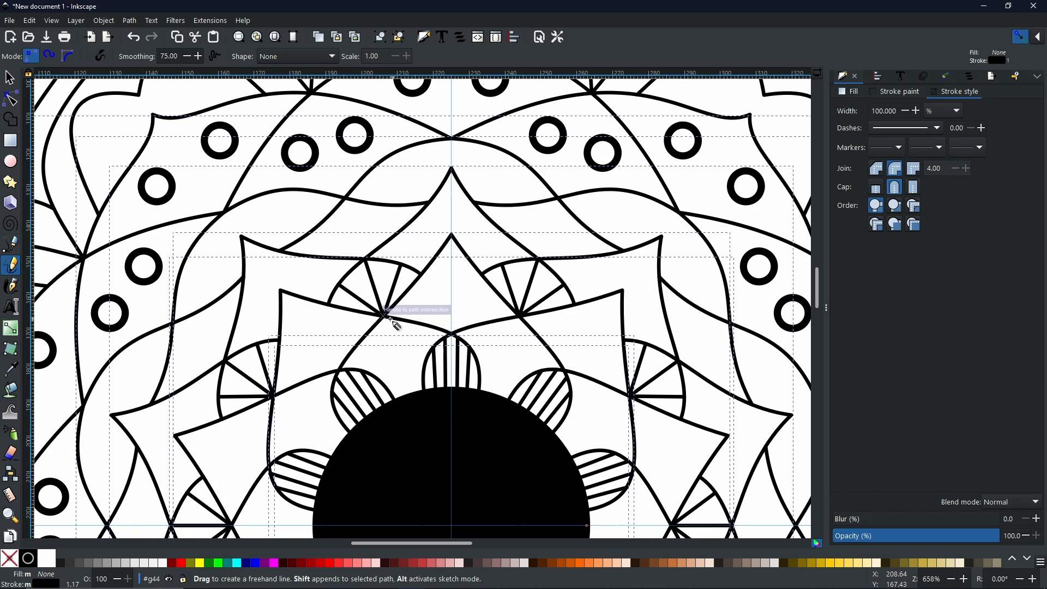
pyautogui.keyDown('ctrl'); pyautogui.scroll(4, 383, 315); pyautogui.keyUp('ctrl')
pyautogui.keyDown('ctrl'); pyautogui.scroll(4, 384, 316); pyautogui.keyUp('ctrl')
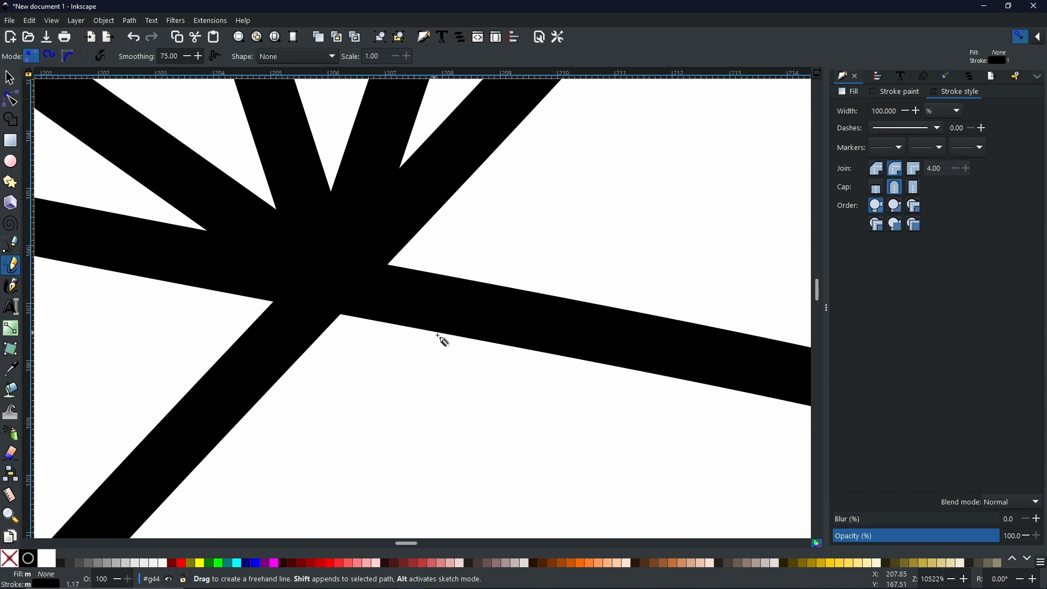
pyautogui.keyDown('ctrl'); pyautogui.scroll(-6, 464, 241); pyautogui.keyUp('ctrl')
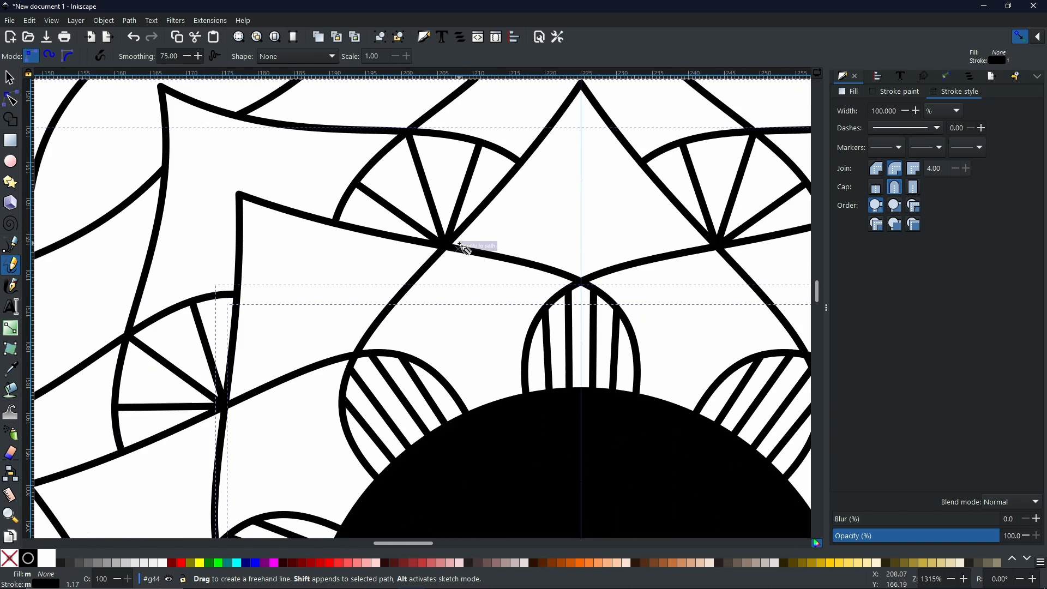
pyautogui.keyDown('ctrl'); pyautogui.scroll(4, 232, 204); pyautogui.keyUp('ctrl')
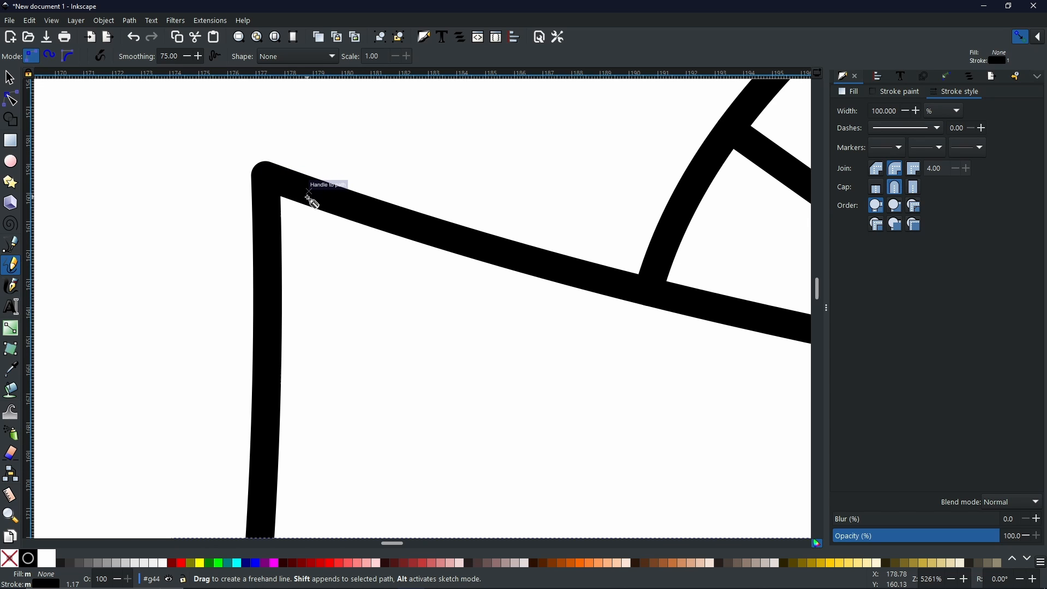
pyautogui.scroll(-5, 312, 203)
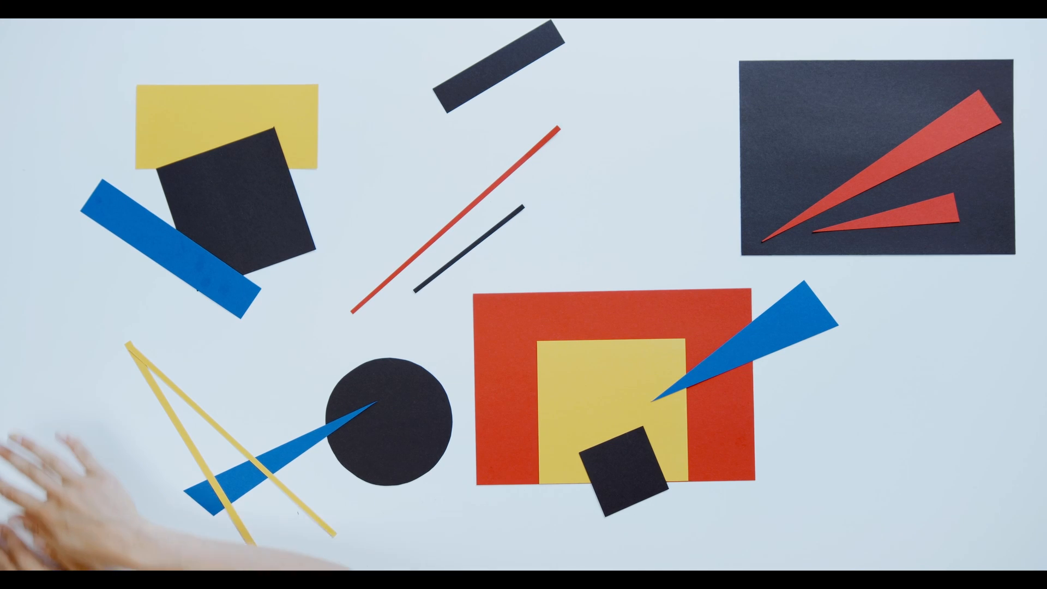